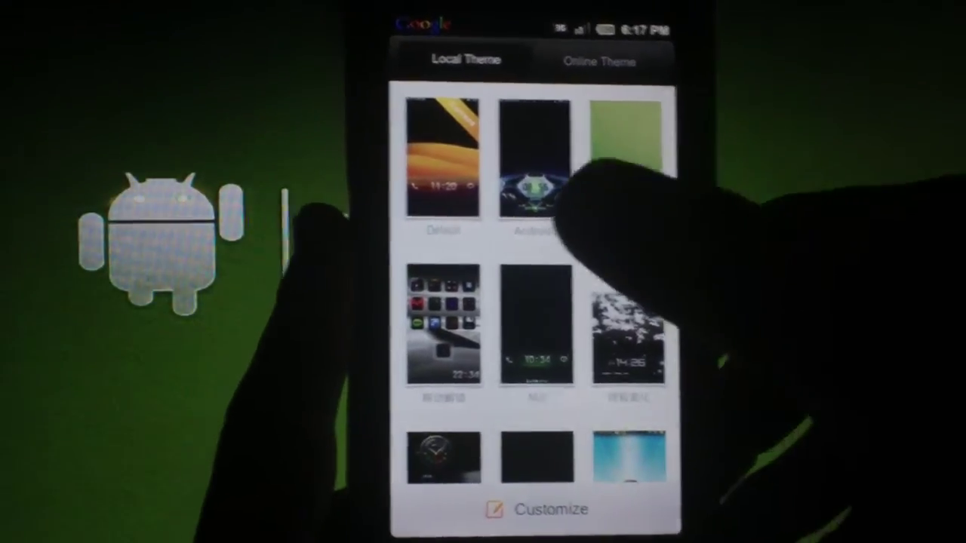
{"action": "left_click", "coordinate": [518, 151]}
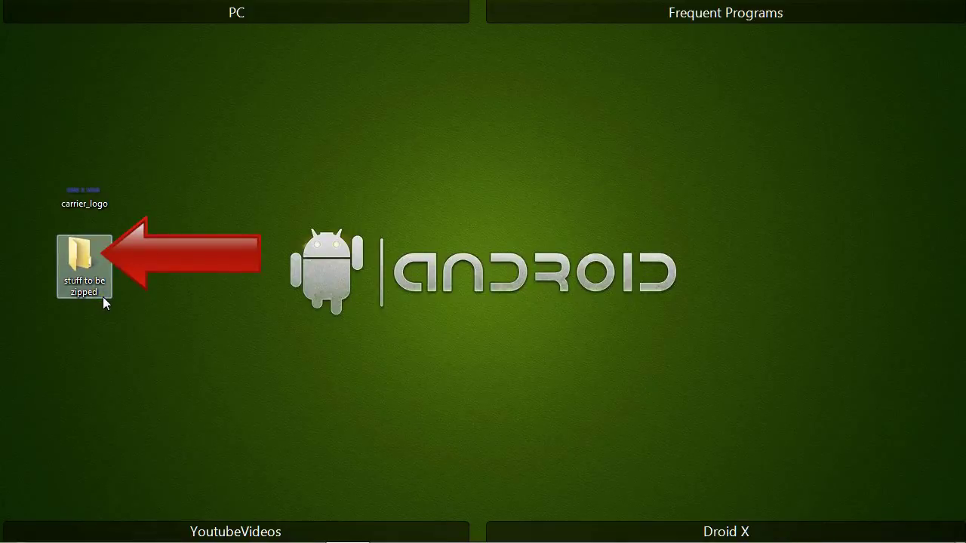
View the carrier_logo image, close it, and check the image's width and height in its file properties
{"action": "double_click", "coordinate": [90, 194]}
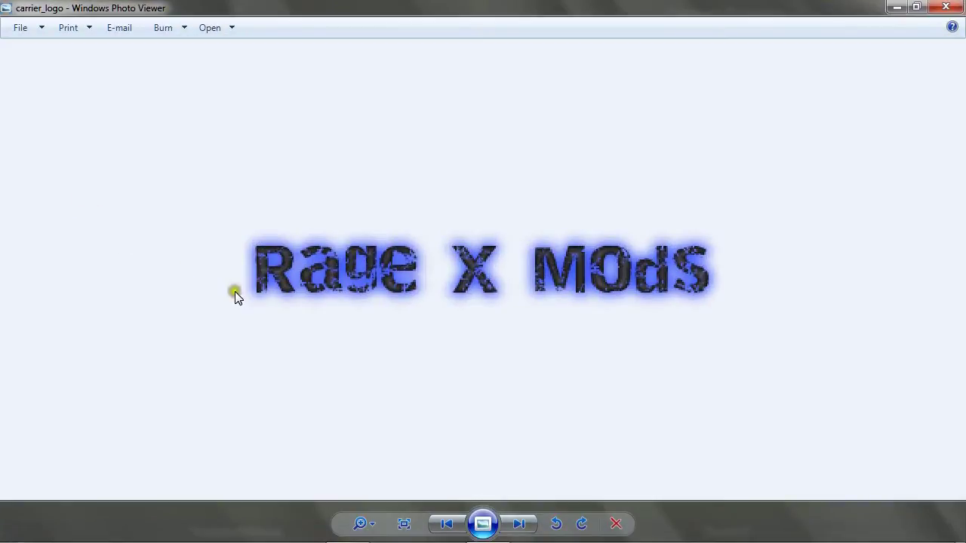
{"action": "left_click", "coordinate": [945, 7]}
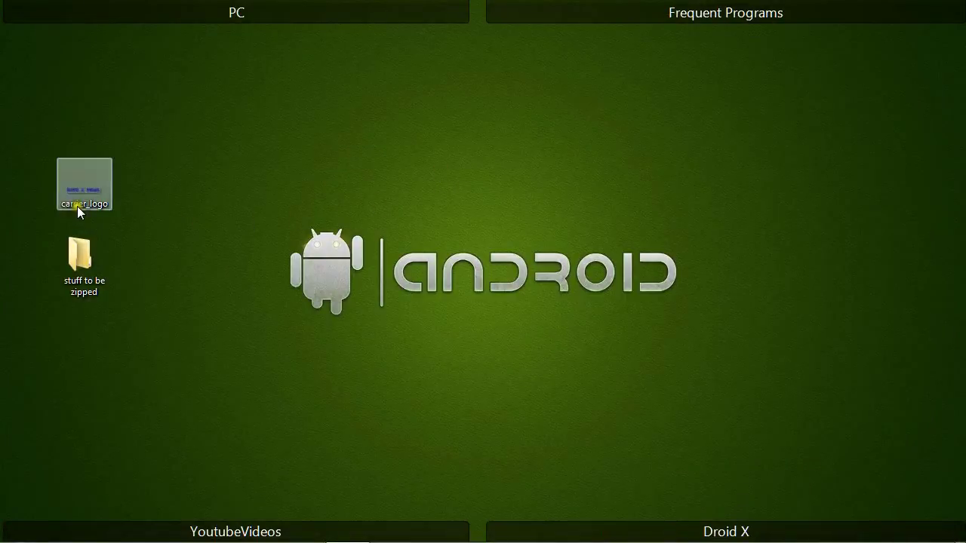
{"action": "key", "text": "alt+Return"}
{"action": "left_click_drag", "start_coordinate": [163, 250], "coordinate": [224, 253]}
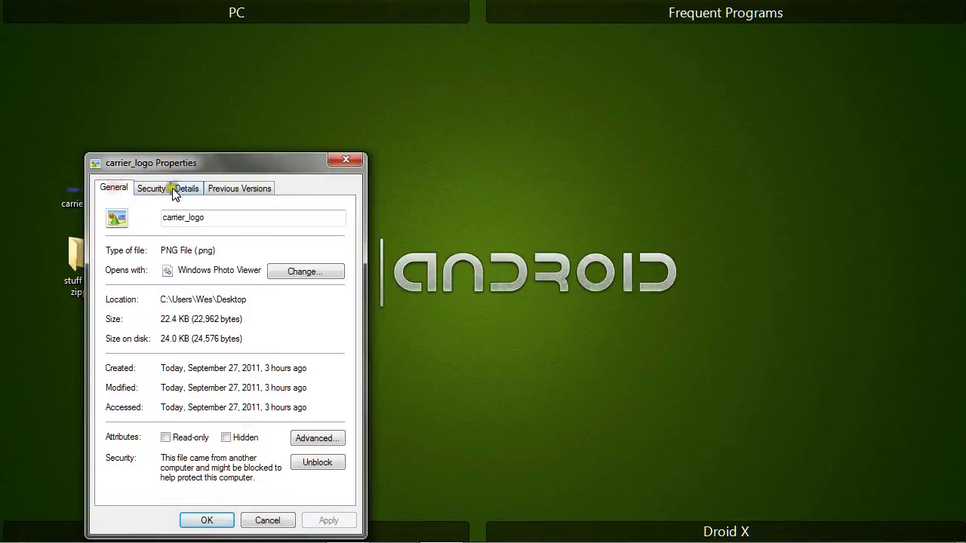
{"action": "left_click", "coordinate": [181, 189]}
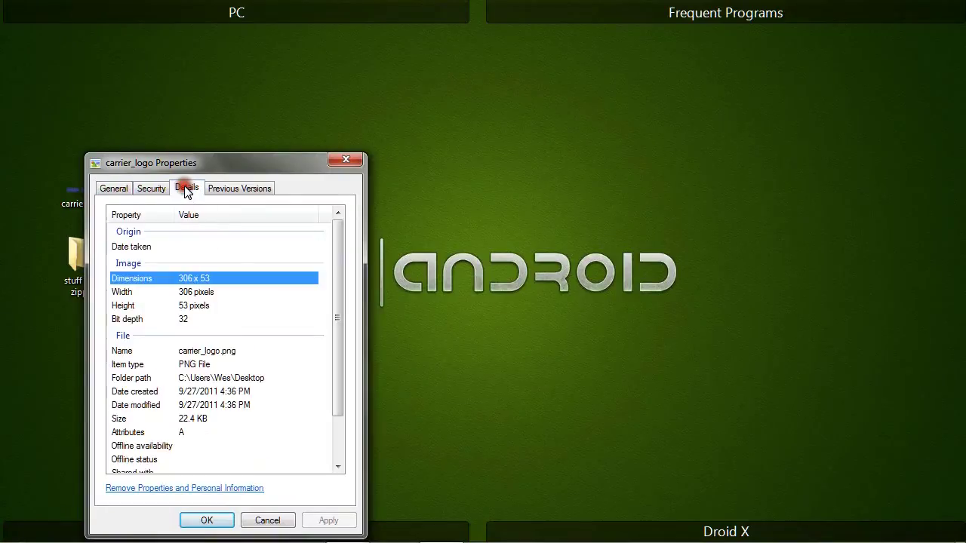
{"action": "left_click", "coordinate": [200, 292]}
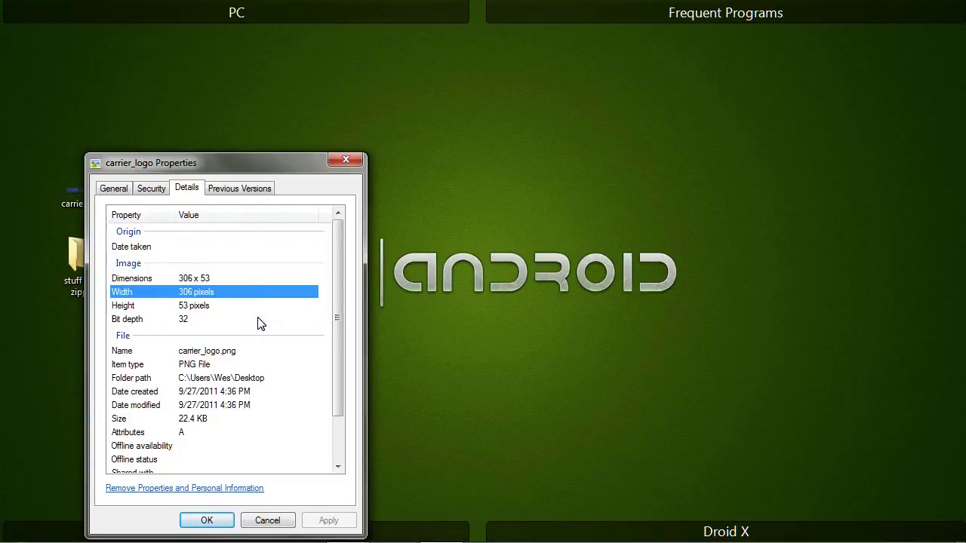
{"action": "left_click", "coordinate": [205, 306]}
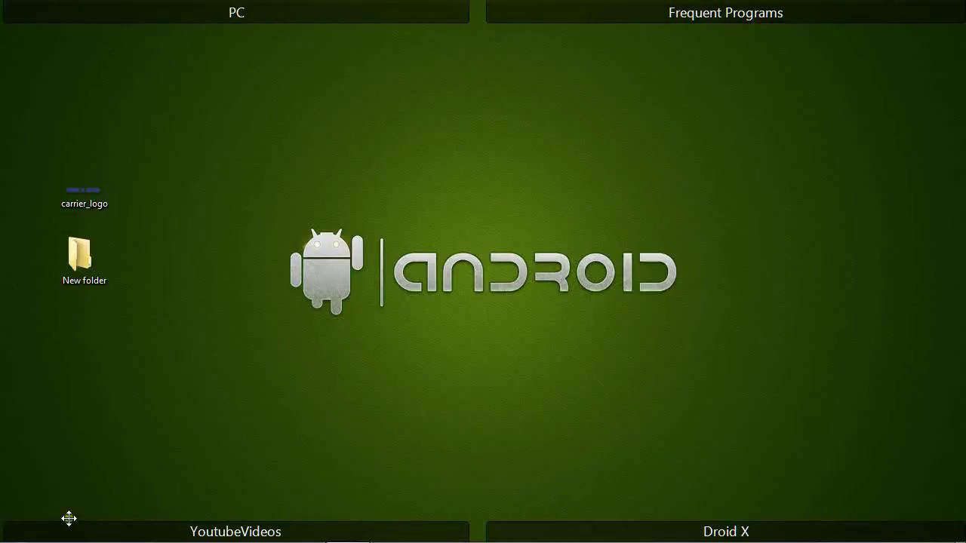
Copy Android3.mtz from the MIUI/theme folder on Removable Disk (J:) to the desktop and close the folder window
{"action": "left_click", "coordinate": [20, 528]}
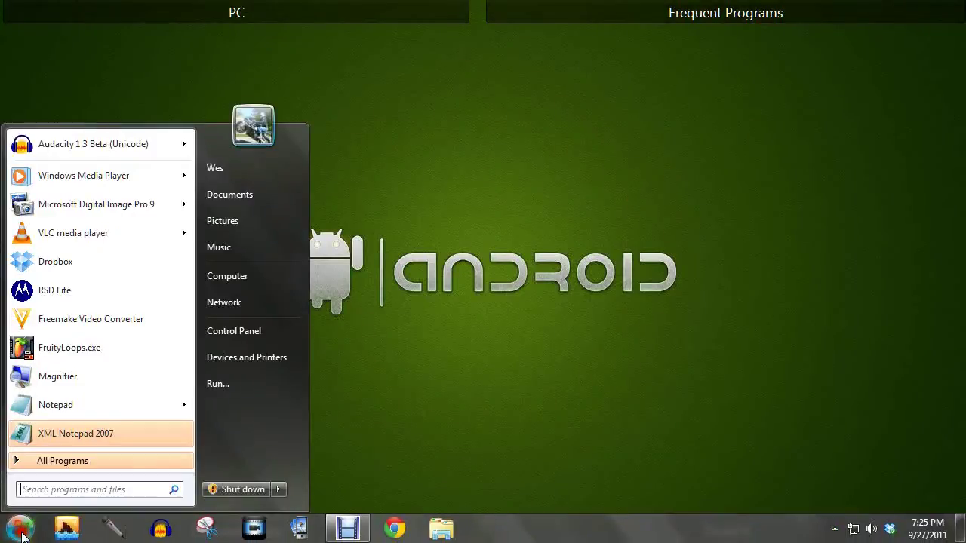
{"action": "left_click", "coordinate": [233, 281]}
{"action": "double_click", "coordinate": [609, 400]}
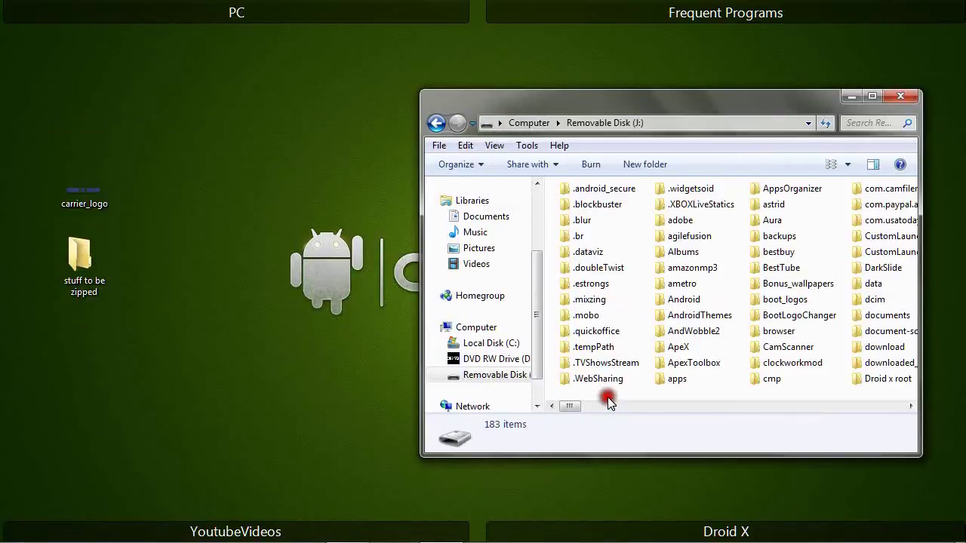
{"action": "scroll", "coordinate": [743, 310], "scroll_direction": "right", "scroll_amount": 6}
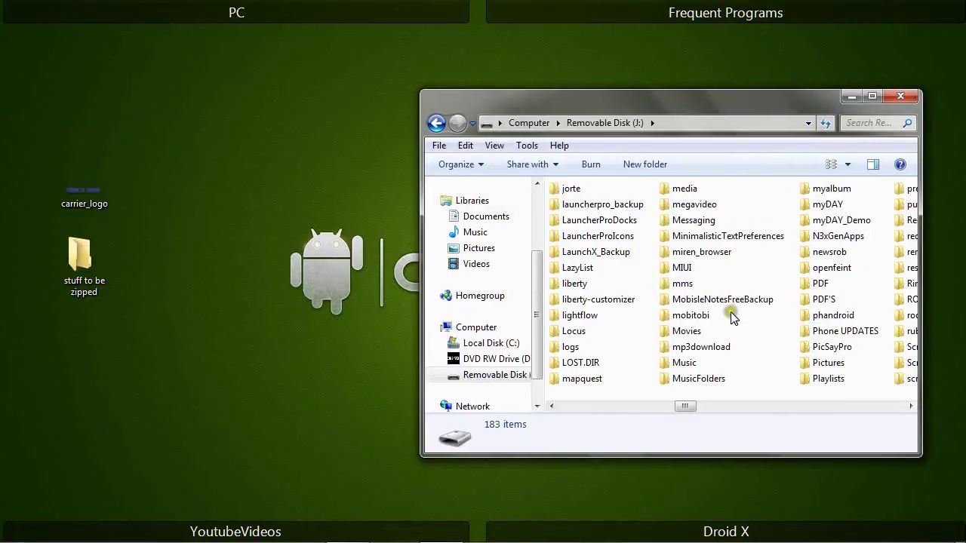
{"action": "double_click", "coordinate": [682, 268]}
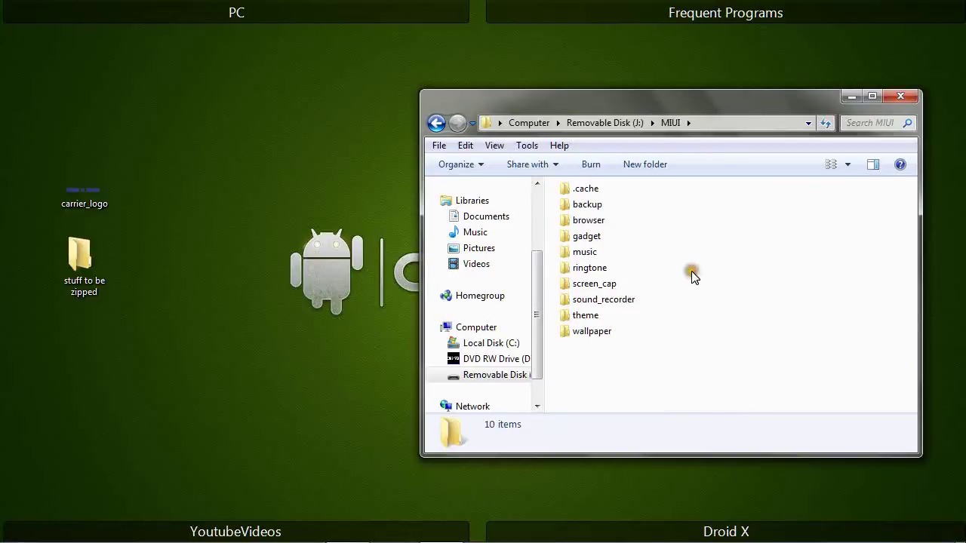
{"action": "double_click", "coordinate": [589, 317]}
{"action": "left_click_drag", "start_coordinate": [603, 205], "coordinate": [177, 153]}
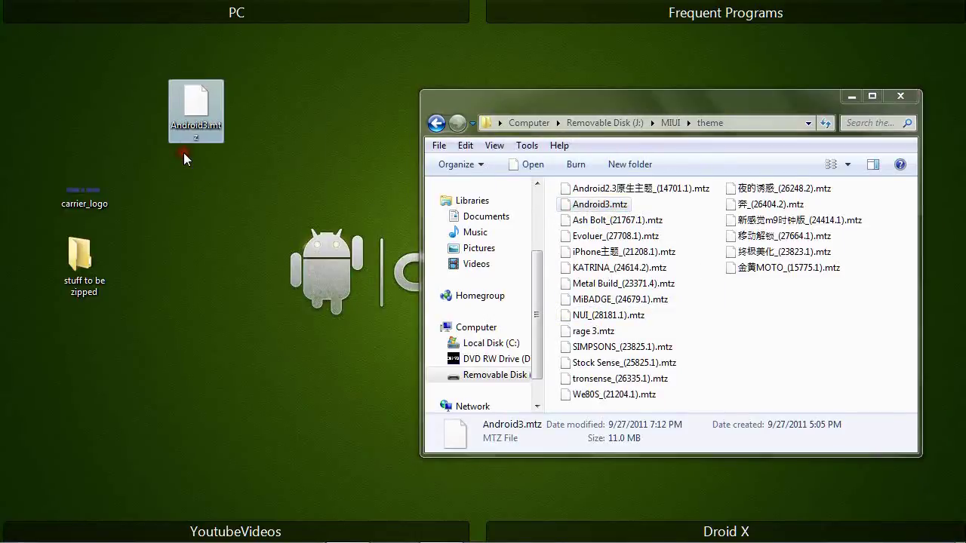
{"action": "left_click", "coordinate": [894, 95]}
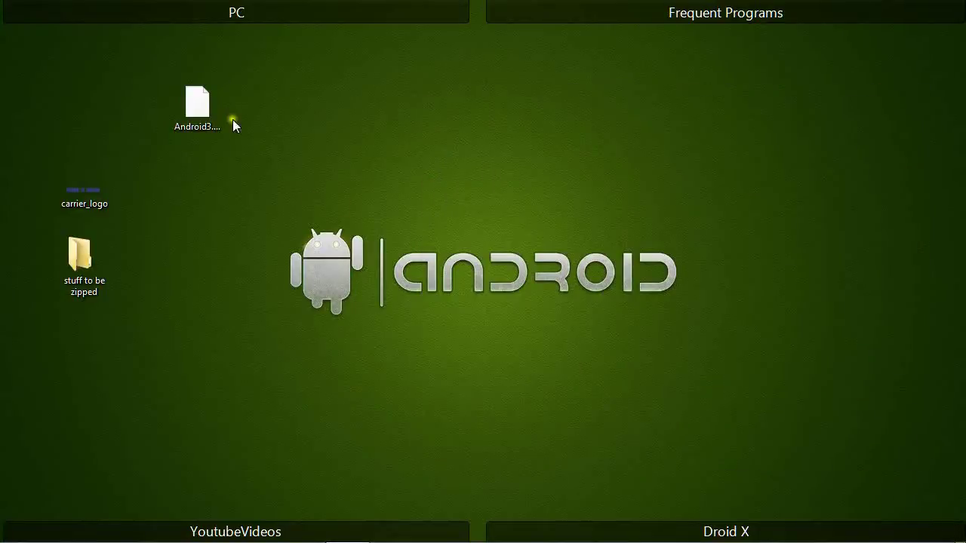
Rename the desktop file Android3.mtz to Android3.zip and accept the extension change
{"action": "left_click", "coordinate": [206, 107]}
{"action": "right_click", "coordinate": [205, 107]}
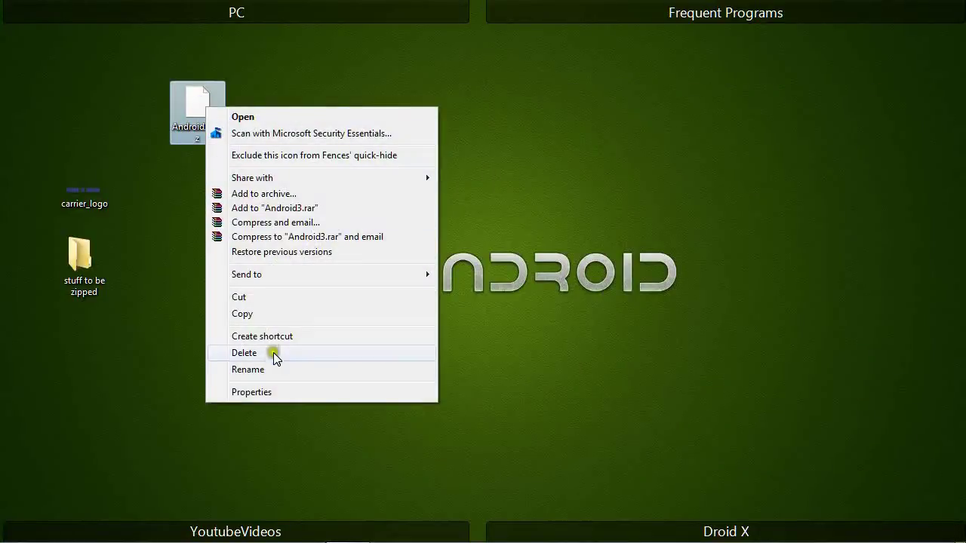
{"action": "left_click", "coordinate": [263, 368]}
{"action": "left_click", "coordinate": [205, 141]}
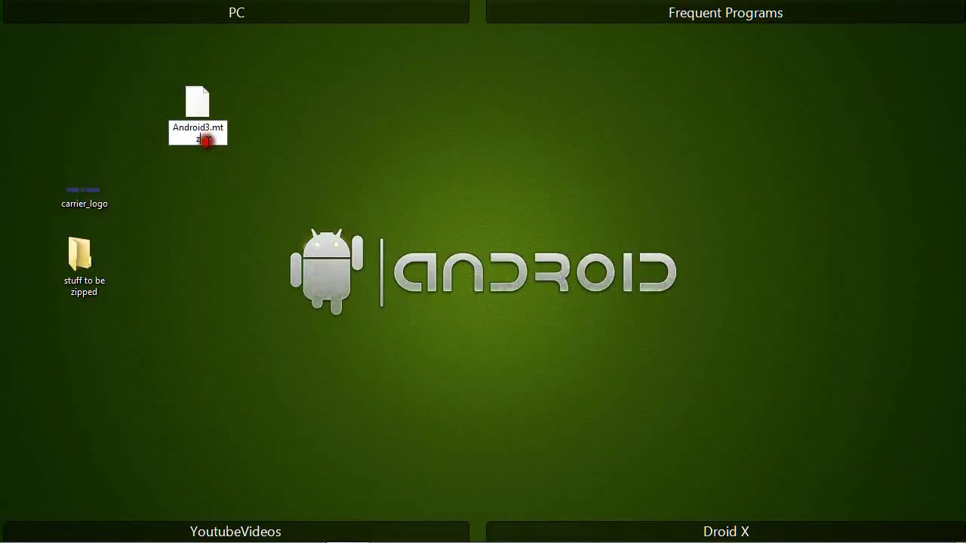
{"action": "key", "text": "BackSpace"}
{"action": "key", "text": "BackSpace"}
{"action": "key", "text": "BackSpace"}
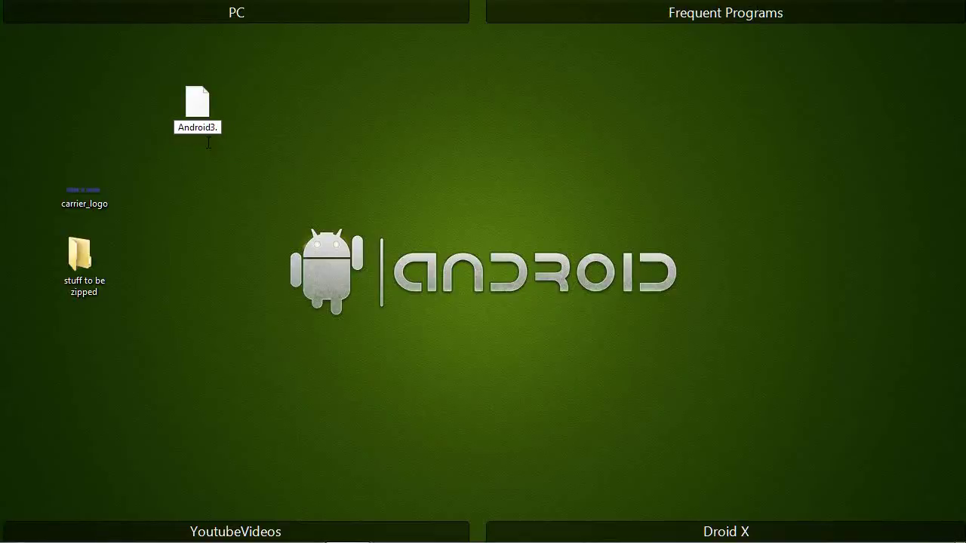
{"action": "type", "text": "zip"}
{"action": "key", "text": "Return"}
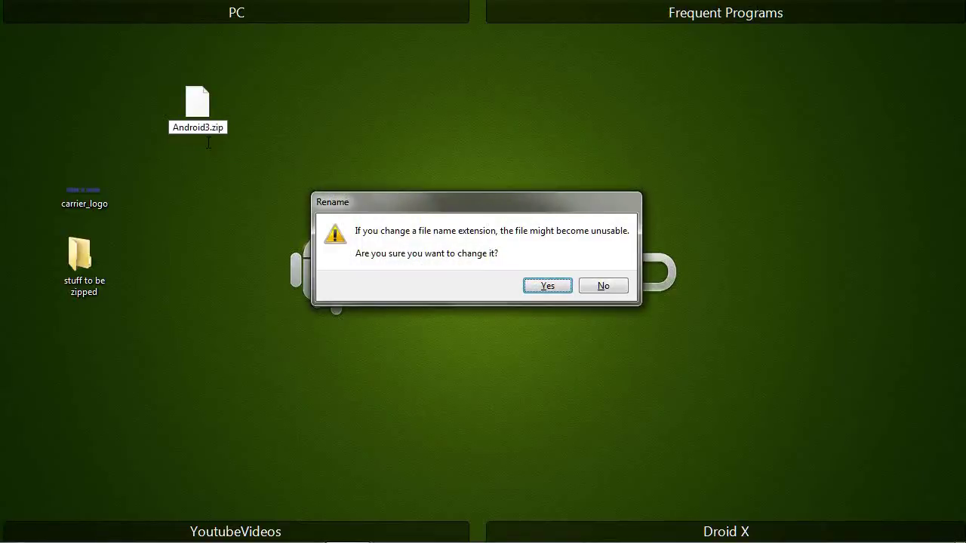
{"action": "left_click", "coordinate": [559, 285]}
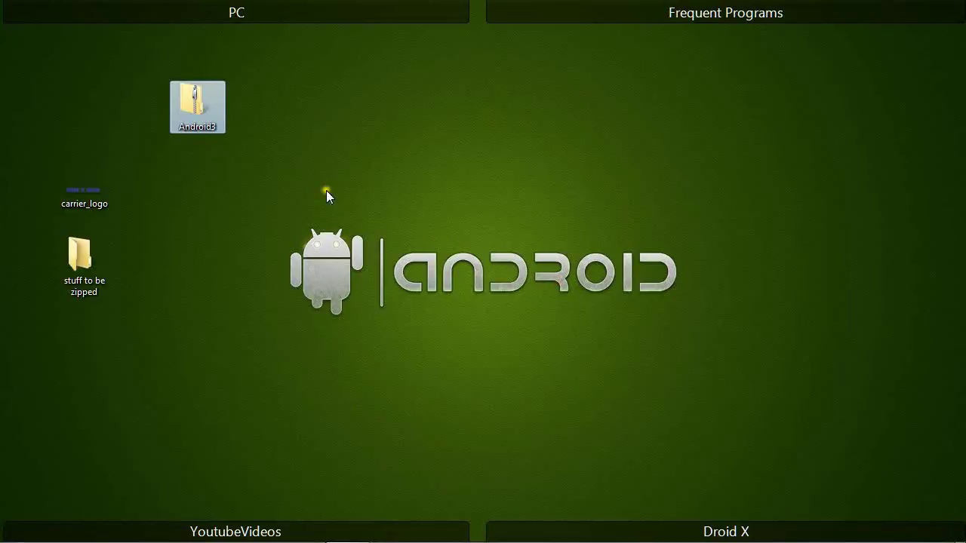
Copy the com.android.systemui file out of the Android3 archive to the desktop and close the archive
{"action": "double_click", "coordinate": [214, 112]}
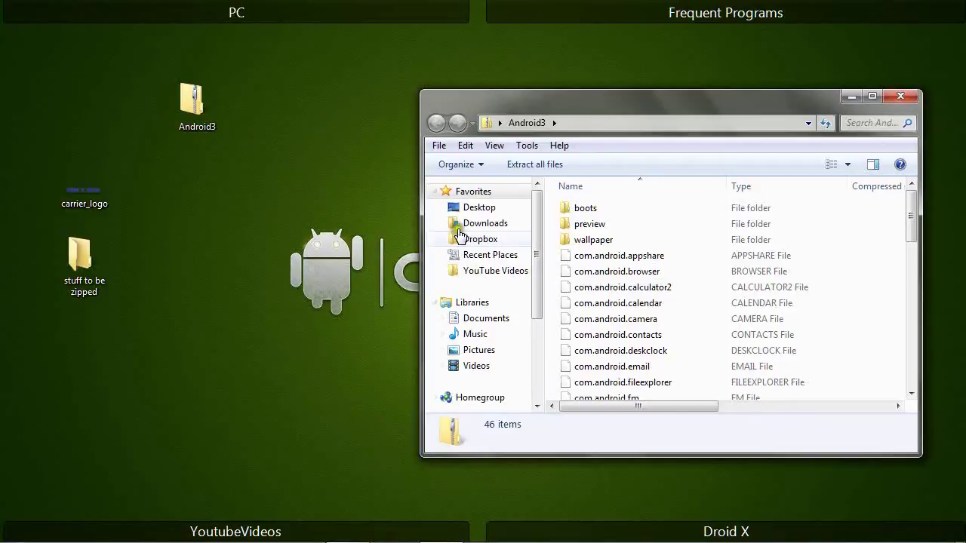
{"action": "scroll", "coordinate": [596, 315], "scroll_direction": "down", "scroll_amount": 8}
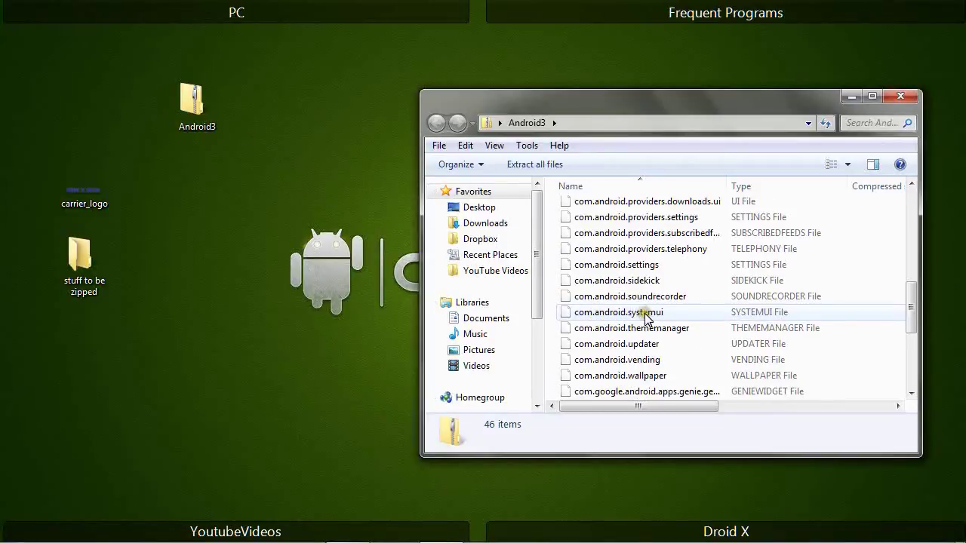
{"action": "left_click_drag", "start_coordinate": [646, 315], "coordinate": [280, 218]}
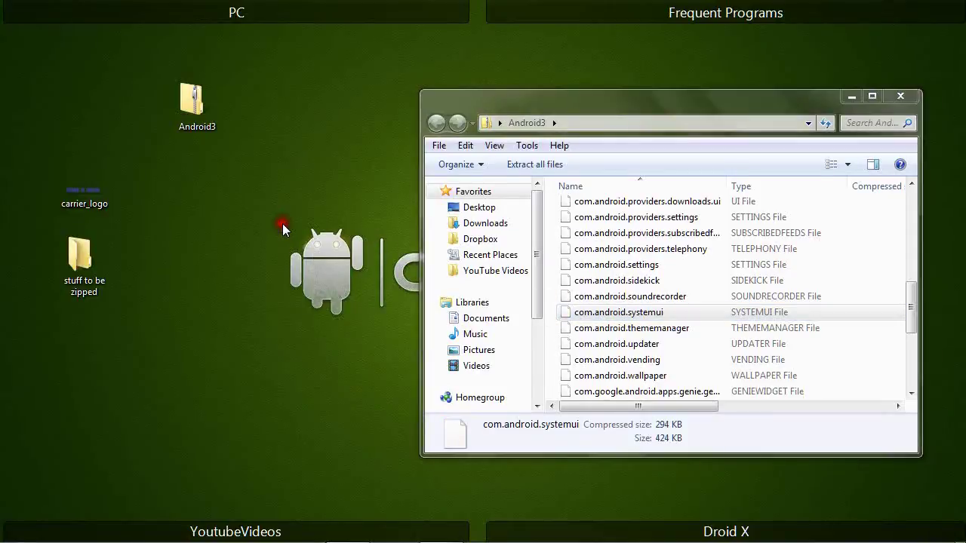
{"action": "left_click", "coordinate": [903, 102]}
Rename the extracted file to com.android.systemui.zip and accept the extension change
{"action": "right_click", "coordinate": [373, 116]}
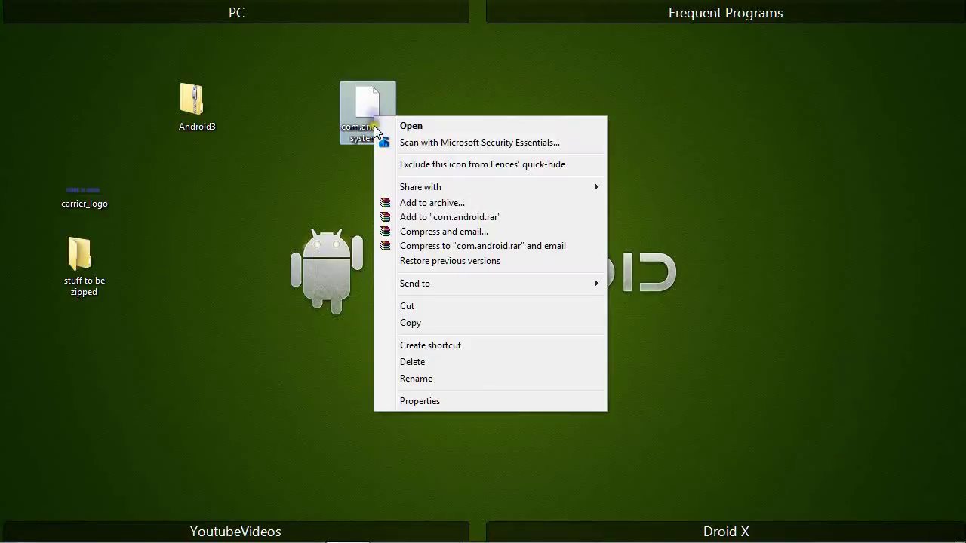
{"action": "left_click", "coordinate": [419, 378]}
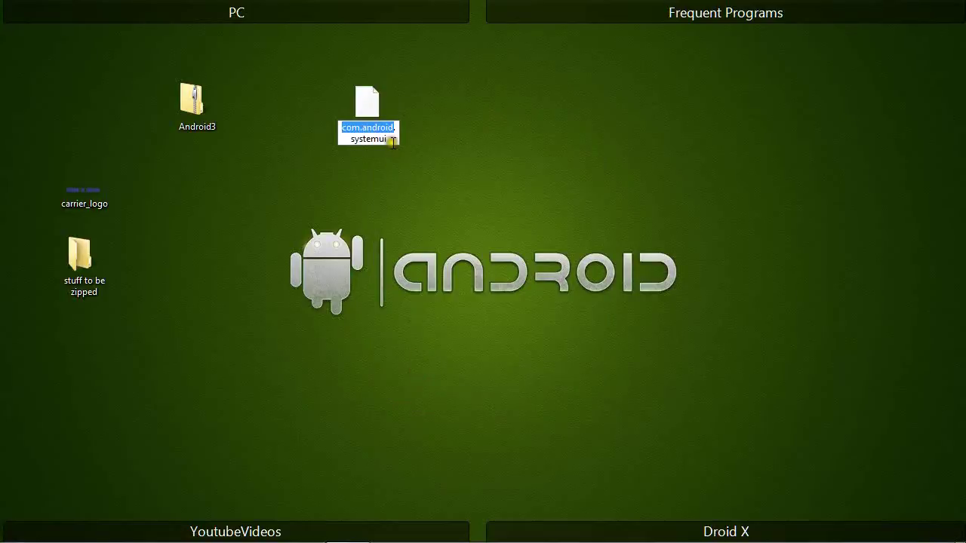
{"action": "left_click", "coordinate": [392, 142]}
{"action": "type", "text": ".zip"}
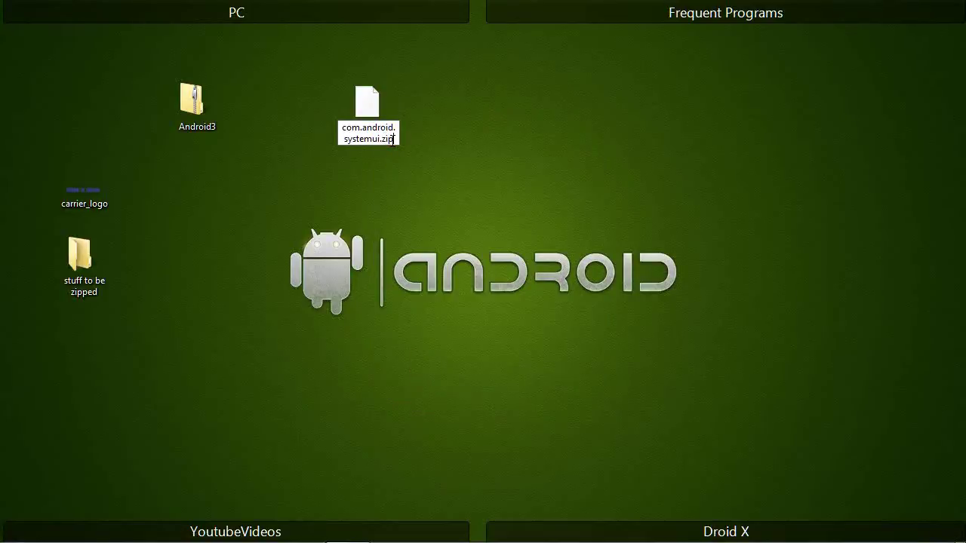
{"action": "key", "text": "Return"}
{"action": "left_click", "coordinate": [547, 284]}
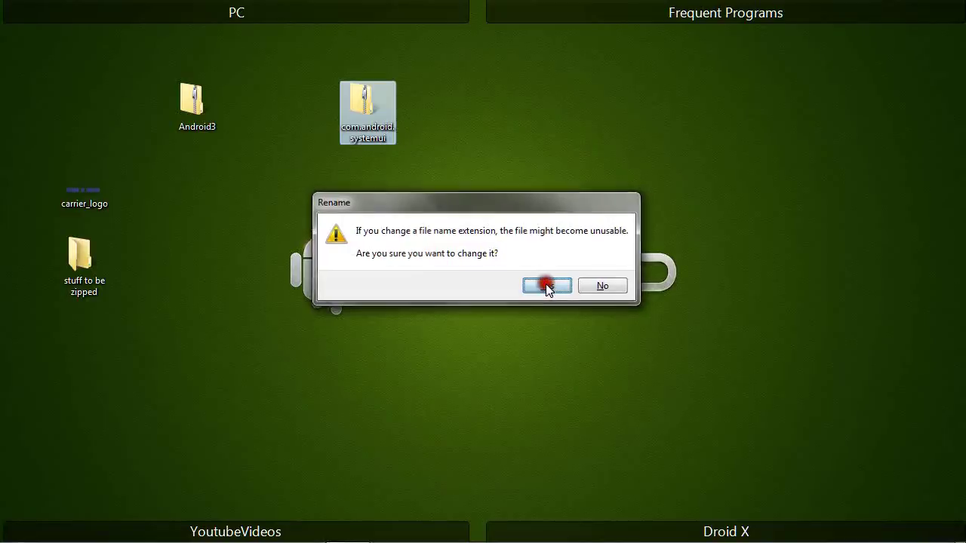
Add the desktop's carrier_logo image to the res/drawable-hdpi folder inside the com.android.systemui archive
{"action": "double_click", "coordinate": [363, 106]}
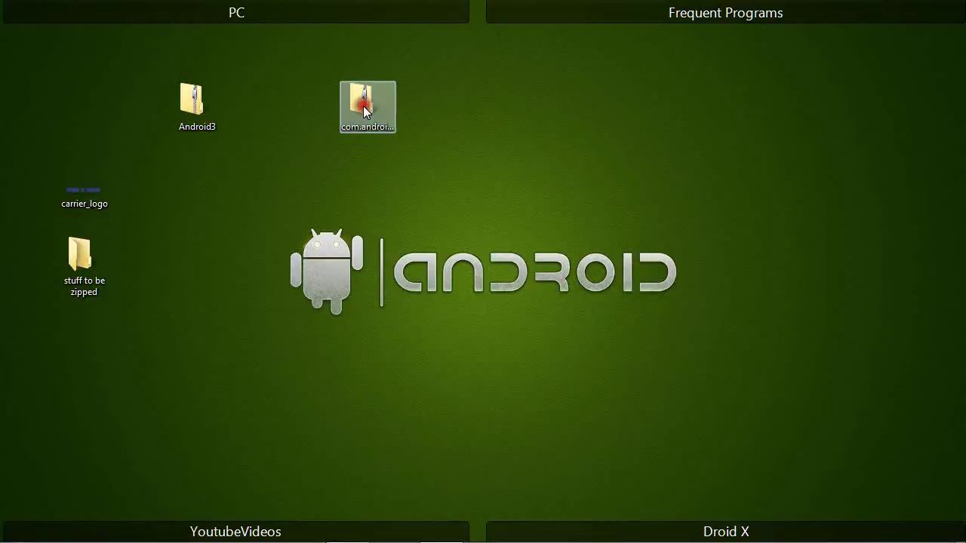
{"action": "double_click", "coordinate": [578, 209]}
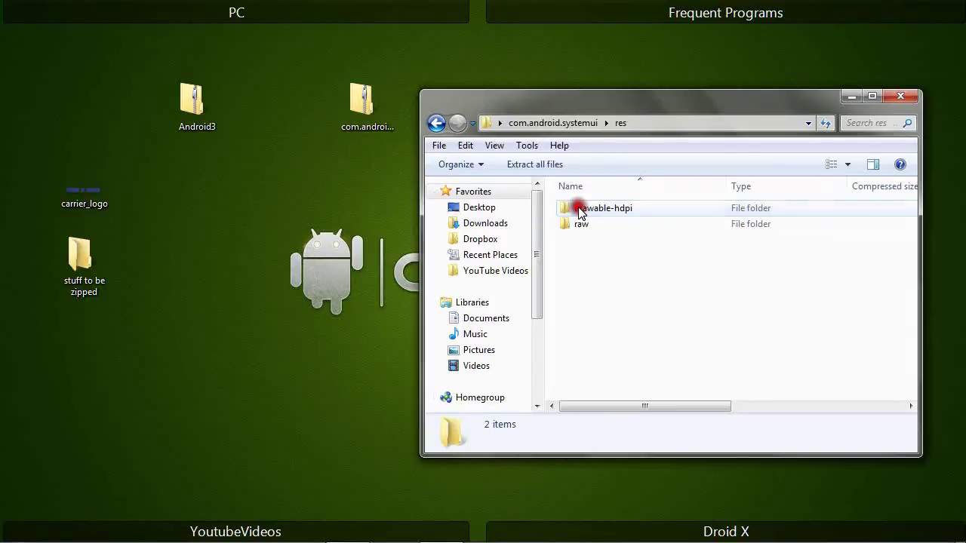
{"action": "double_click", "coordinate": [582, 210]}
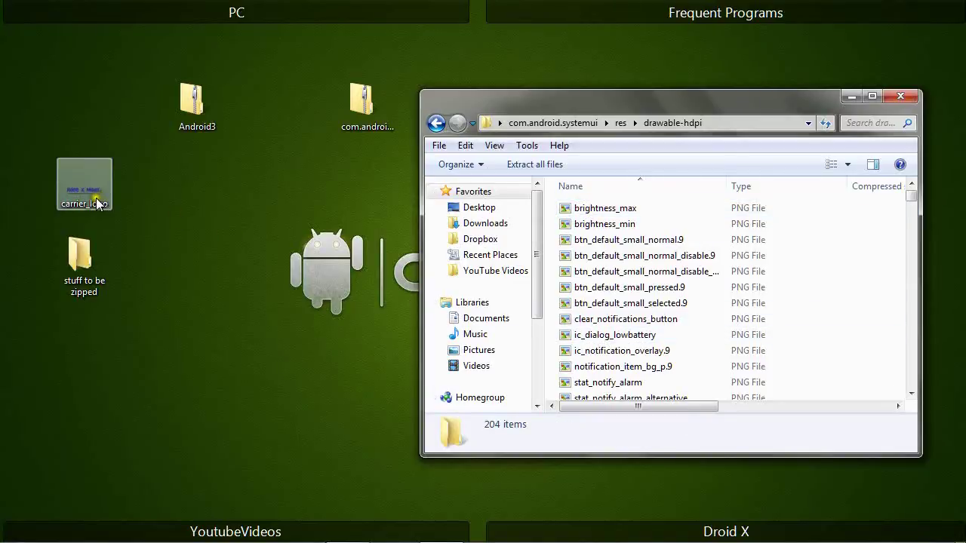
{"action": "left_click_drag", "start_coordinate": [82, 194], "coordinate": [625, 321]}
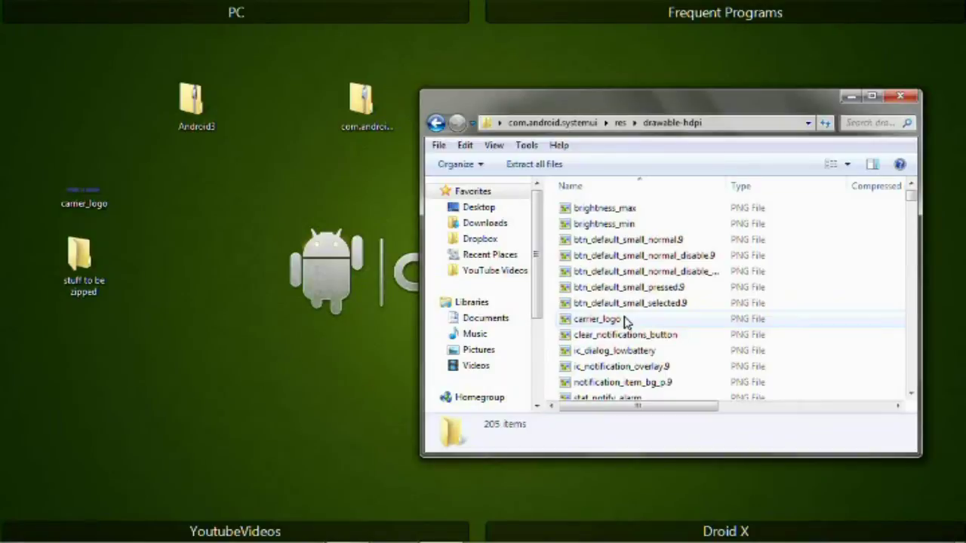
Copy res and theme_values from the com.android.systemui archive's root into the "stuff to be zipped" folder, and close the archive
{"action": "left_click", "coordinate": [440, 126]}
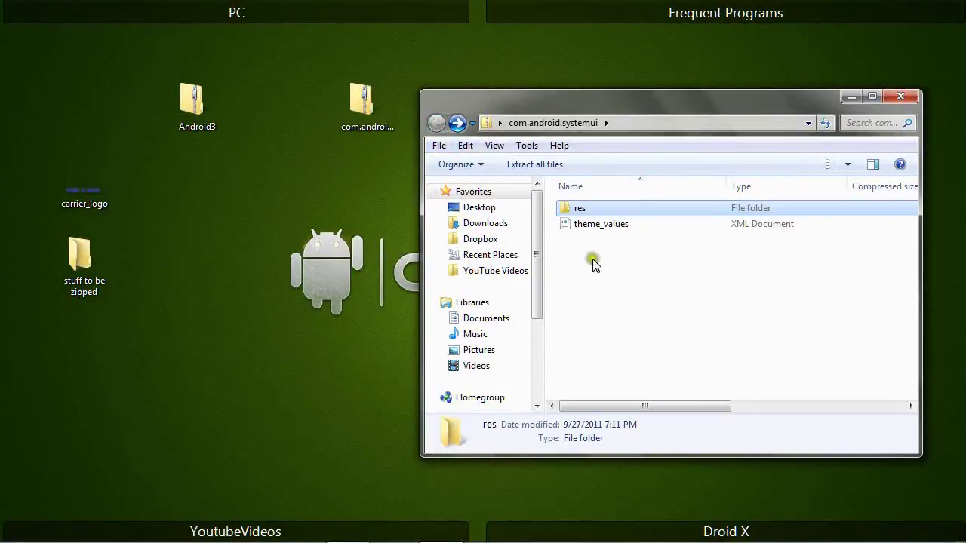
{"action": "left_click_drag", "start_coordinate": [638, 267], "coordinate": [80, 252]}
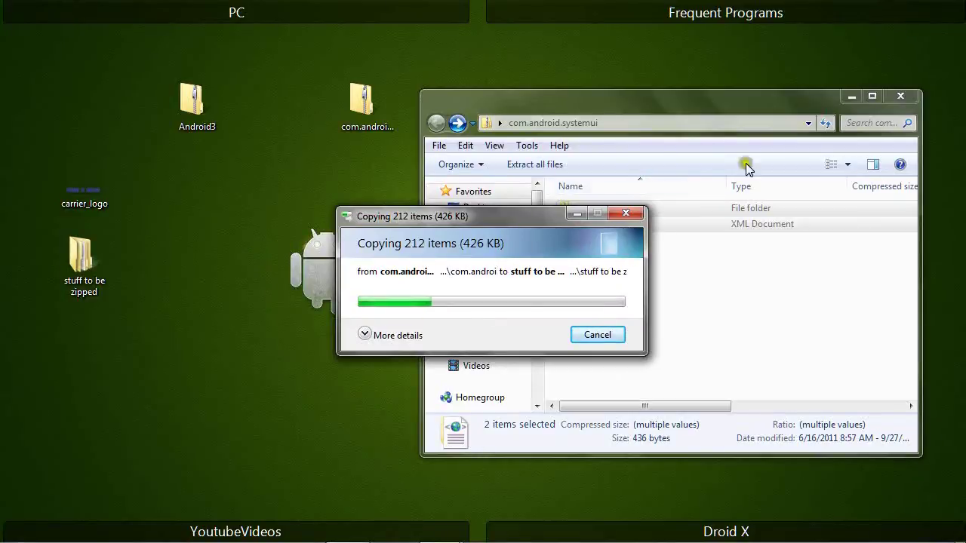
{"action": "left_click", "coordinate": [899, 96]}
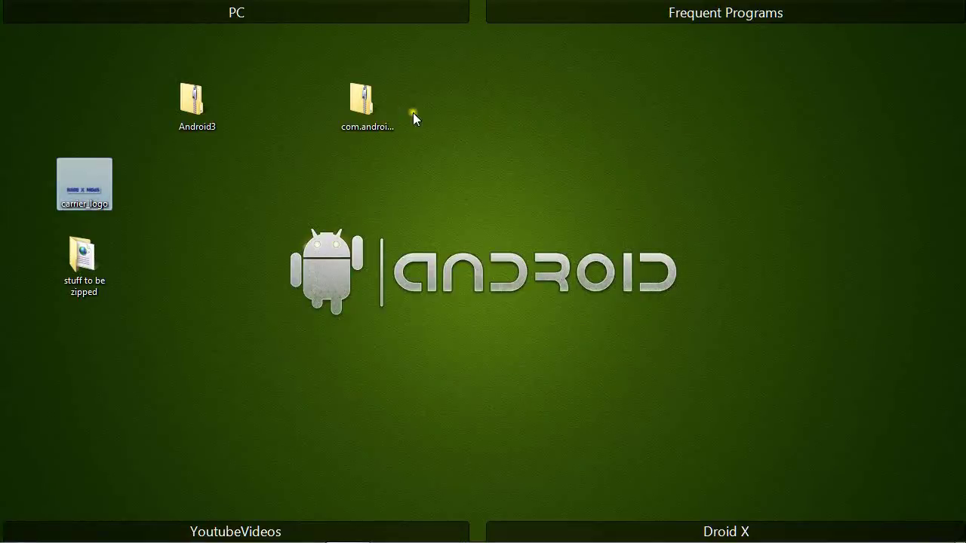
Delete the com.android.systemui archive from the desktop, moving it to the Recycle Bin
{"action": "left_click", "coordinate": [375, 105]}
{"action": "key", "text": "Delete"}
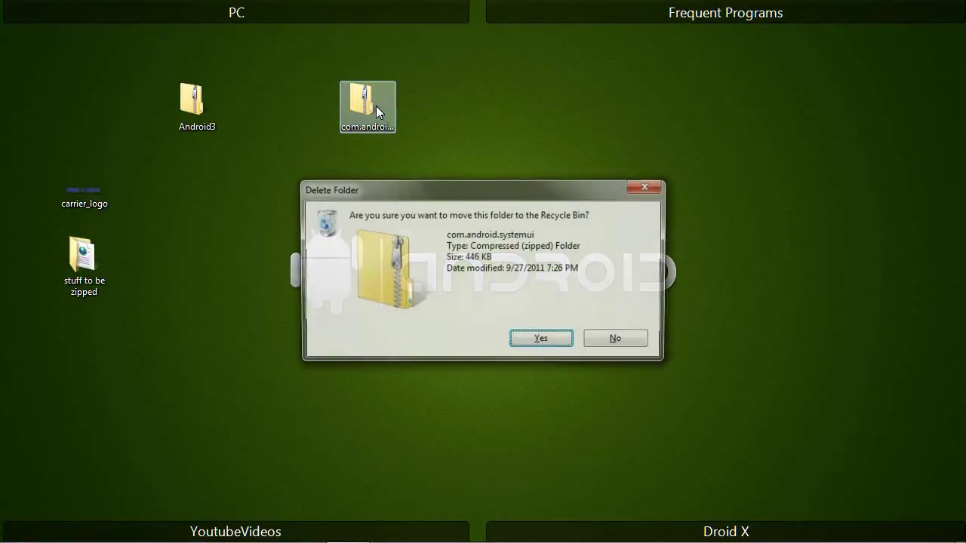
{"action": "left_click", "coordinate": [544, 341]}
Compress res and theme_values from the "stuff to be zipped" folder into a ZIP-format archive named com.android.systemui, without a .zip extension
{"action": "double_click", "coordinate": [83, 261]}
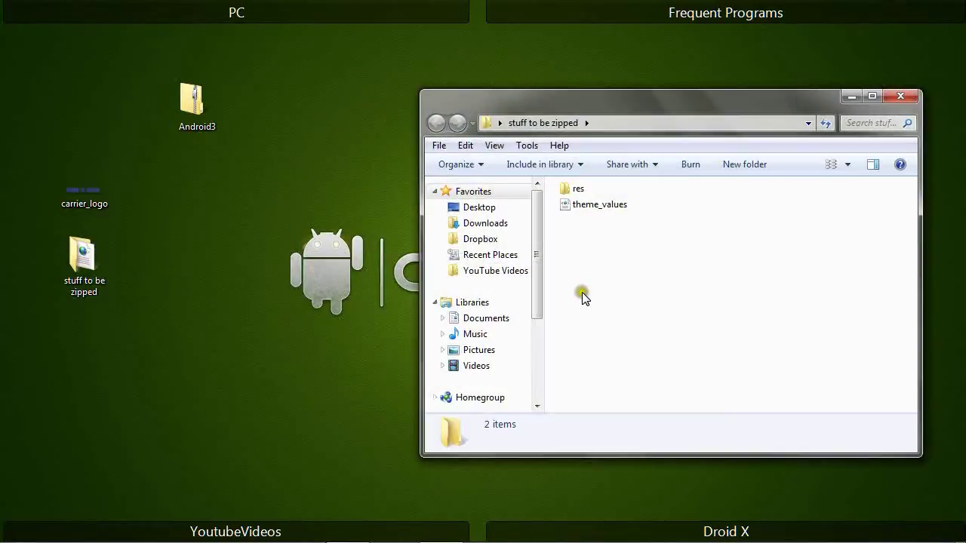
{"action": "left_click_drag", "start_coordinate": [637, 285], "coordinate": [566, 179]}
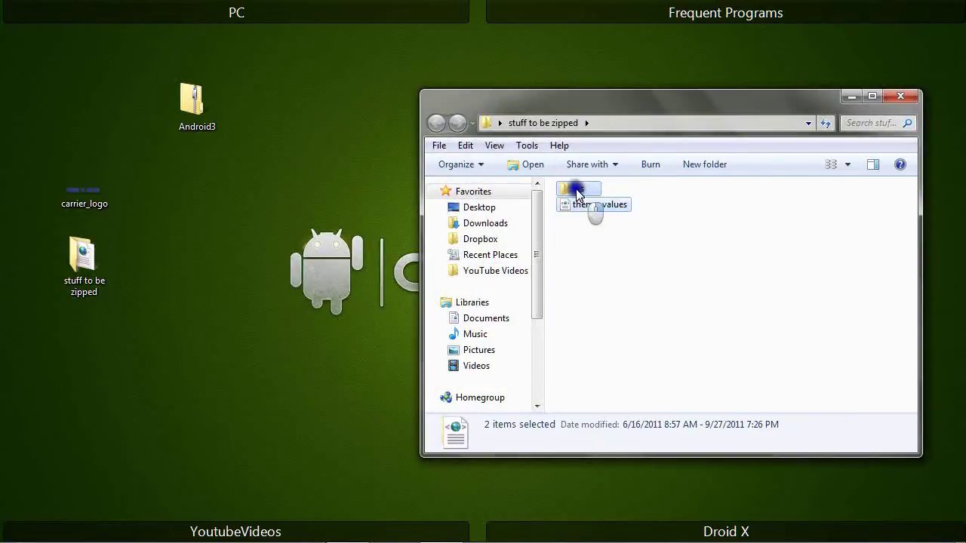
{"action": "right_click", "coordinate": [587, 195]}
{"action": "left_click", "coordinate": [630, 270]}
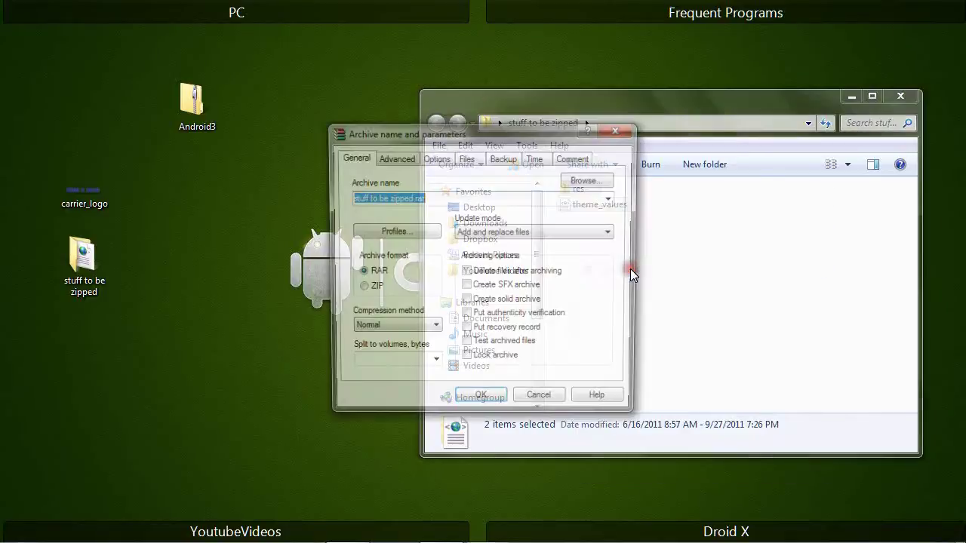
{"action": "left_click", "coordinate": [360, 288]}
{"action": "left_click_drag", "start_coordinate": [440, 202], "coordinate": [317, 199]}
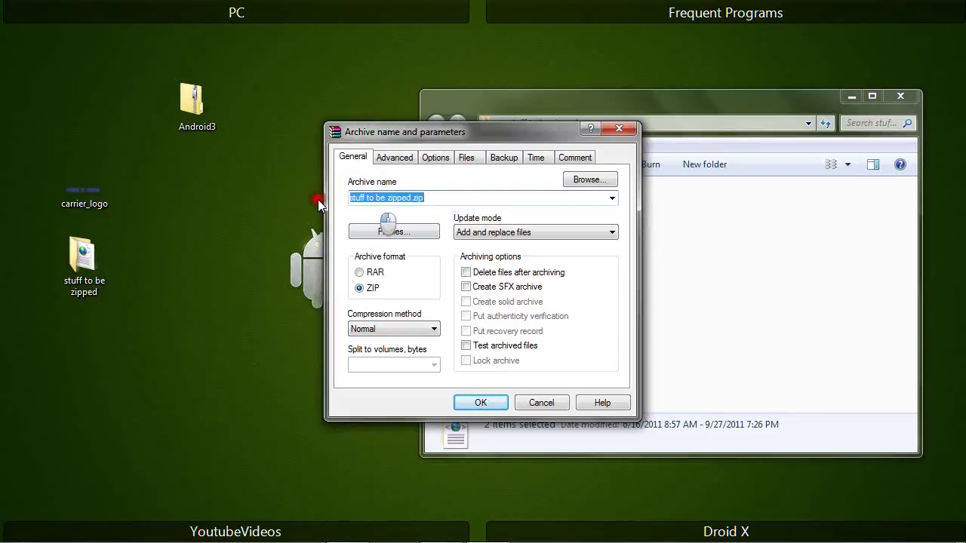
{"action": "type", "text": "com.androi"}
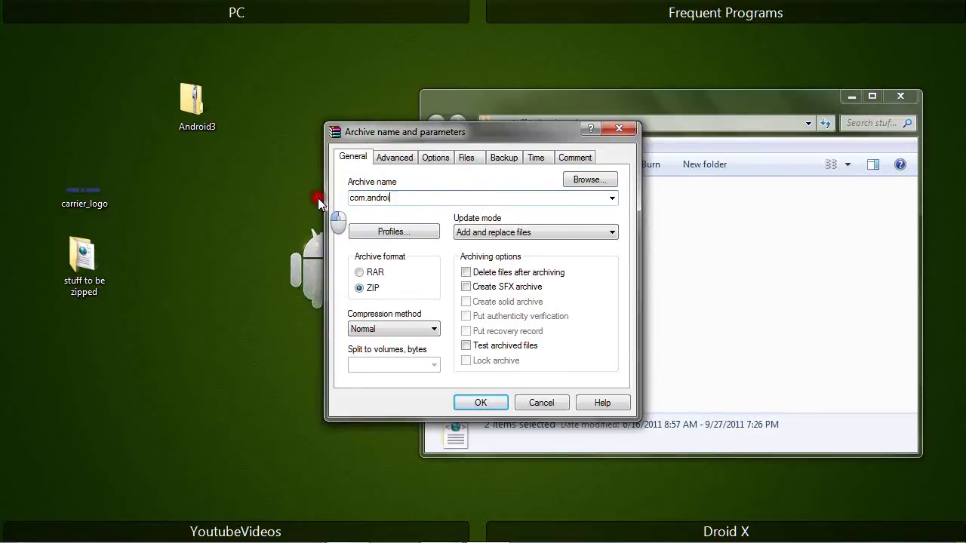
{"action": "type", "text": "d.systemui"}
{"action": "left_click", "coordinate": [483, 403]}
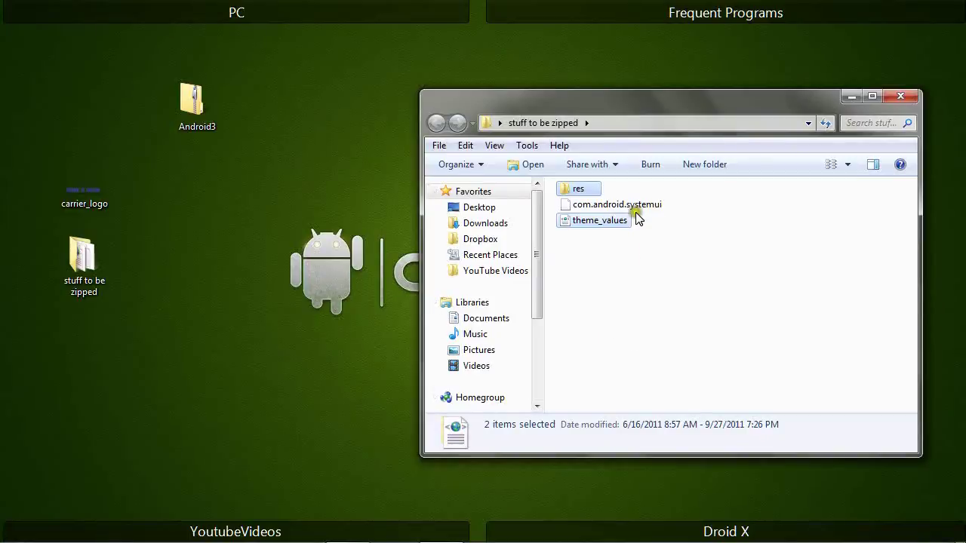
Copy the new com.android.systemui file into the desktop's Android3 archive, replacing the existing file of that name
{"action": "left_click", "coordinate": [639, 205]}
{"action": "left_click_drag", "start_coordinate": [639, 206], "coordinate": [201, 100]}
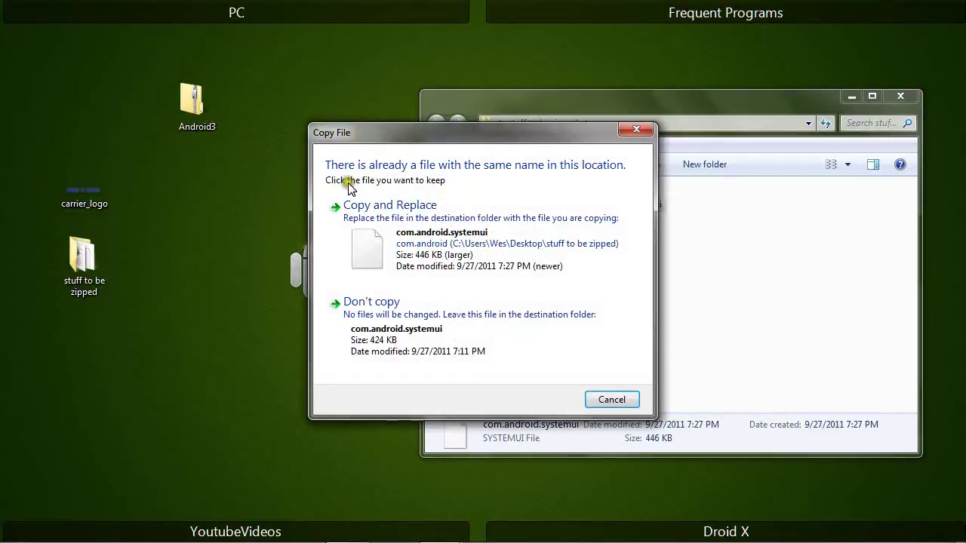
{"action": "left_click", "coordinate": [369, 206]}
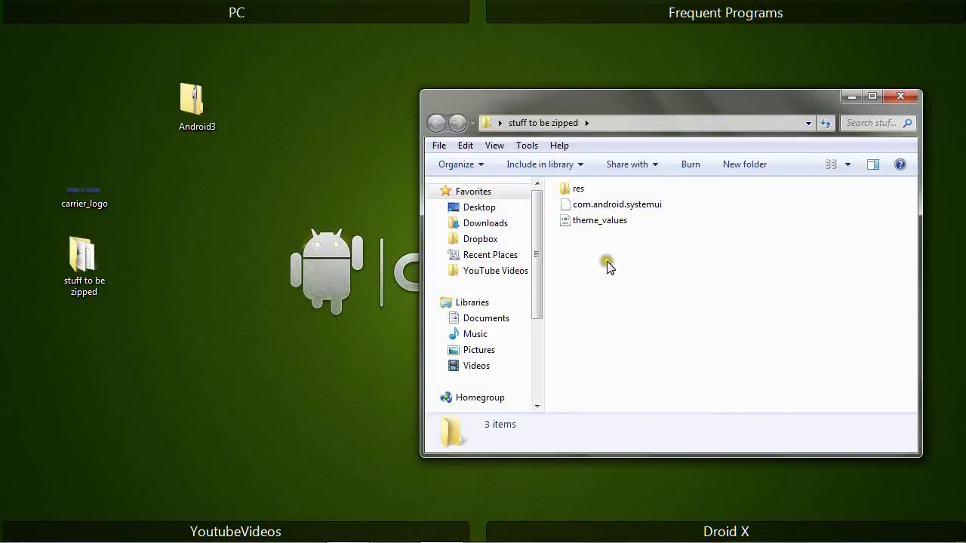
Delete res, com.android.systemui and theme_values from the "stuff to be zipped" folder, moving them to the Recycle Bin
{"action": "left_click_drag", "start_coordinate": [630, 265], "coordinate": [563, 189]}
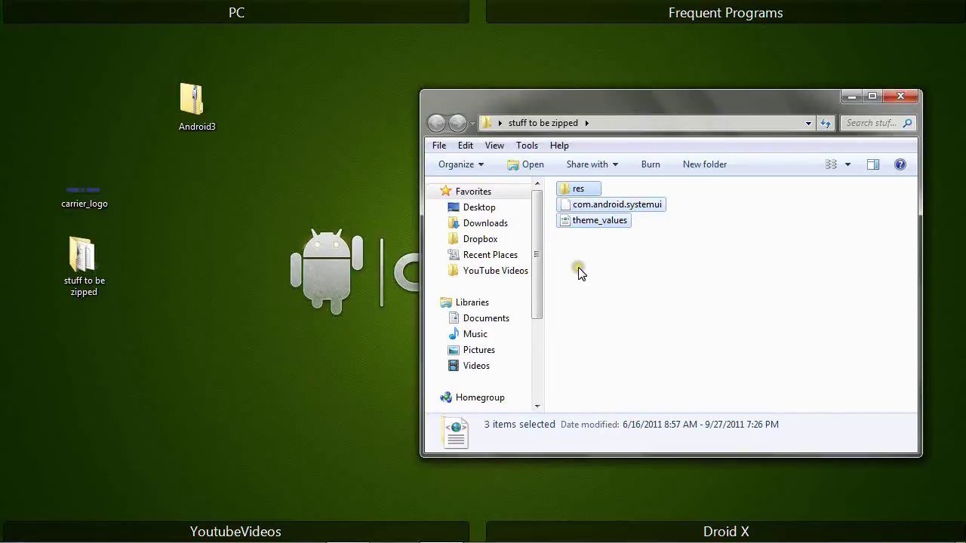
{"action": "key", "text": "Delete"}
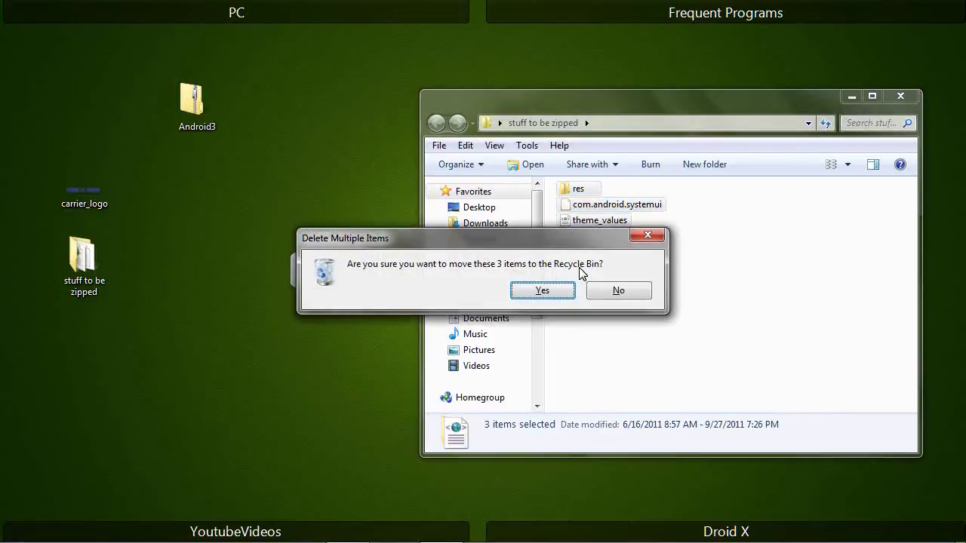
{"action": "key", "text": "Return"}
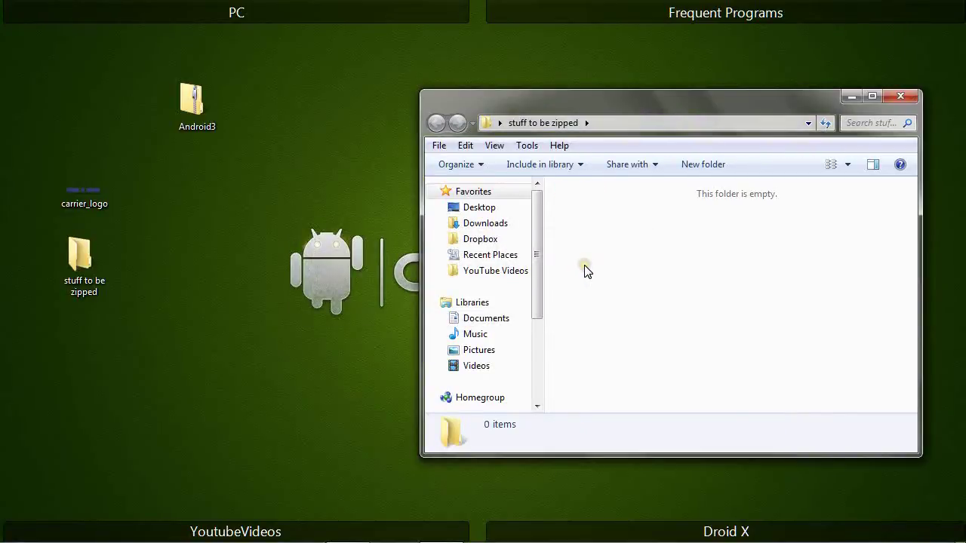
Copy the entire contents of the Android3 archive into the emptied "stuff to be zipped" folder, and close the archive
{"action": "left_click", "coordinate": [194, 106]}
{"action": "double_click", "coordinate": [194, 106]}
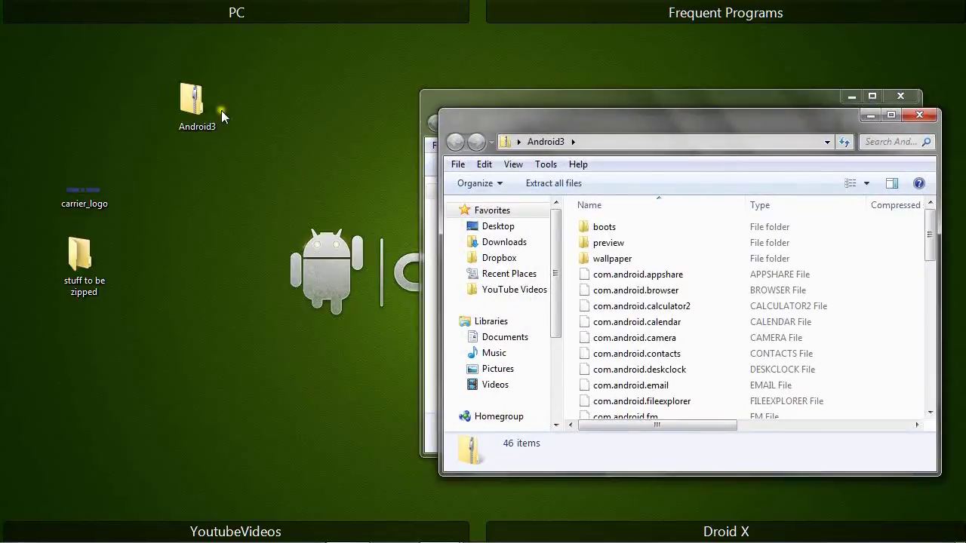
{"action": "left_click_drag", "start_coordinate": [600, 119], "coordinate": [210, 98]}
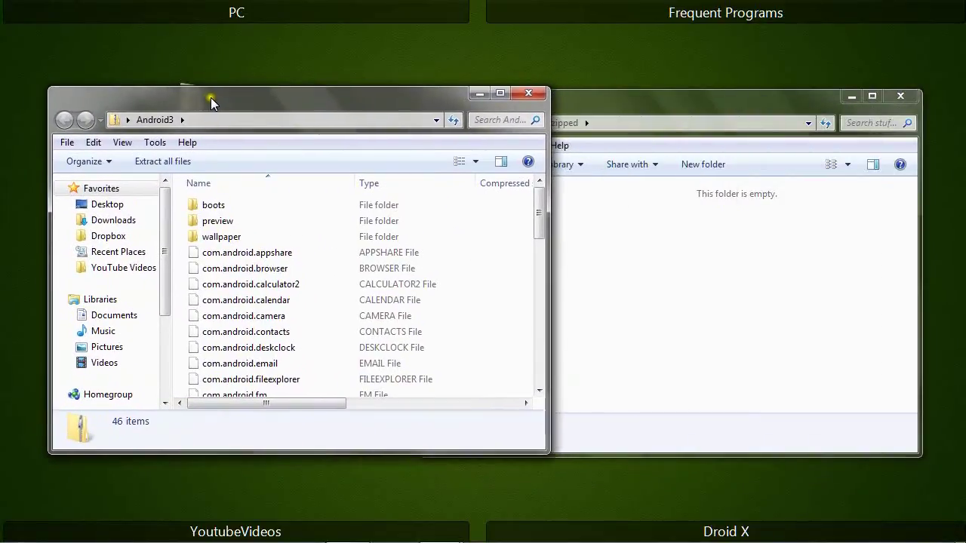
{"action": "left_click", "coordinate": [249, 285]}
{"action": "key", "text": "ctrl+a"}
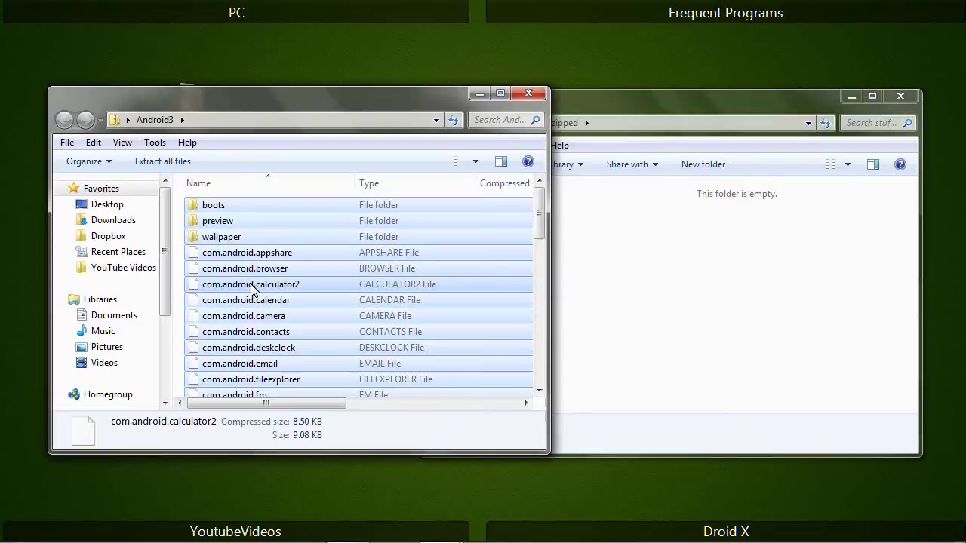
{"action": "left_click_drag", "start_coordinate": [230, 283], "coordinate": [631, 323]}
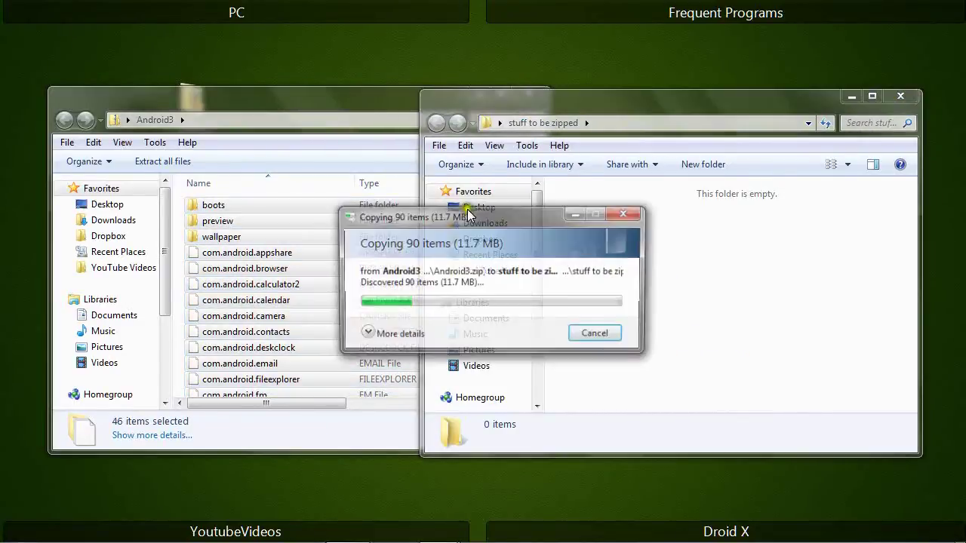
{"action": "left_click", "coordinate": [391, 104]}
{"action": "left_click", "coordinate": [521, 94]}
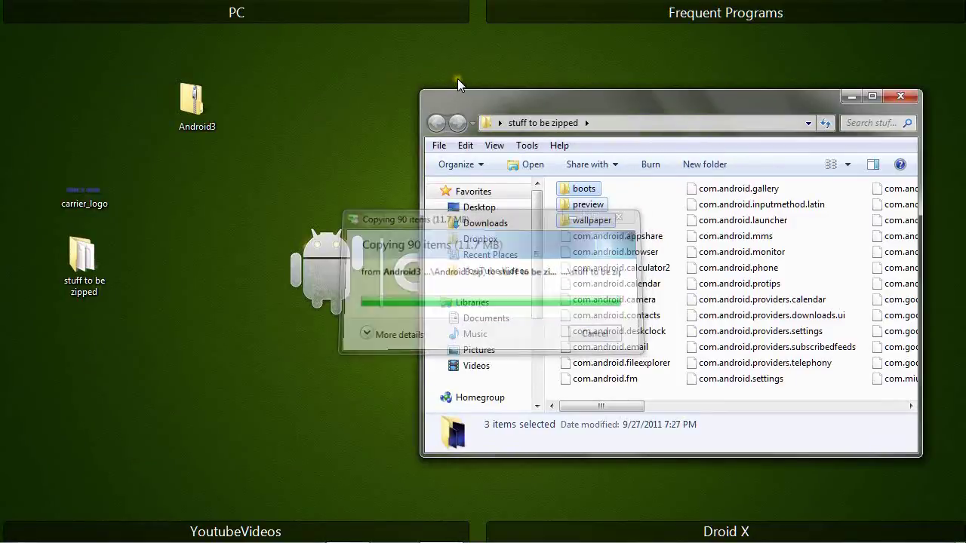
Compress everything in the "stuff to be zipped" folder into a ZIP-format archive named Android3.mtz
{"action": "left_click", "coordinate": [620, 301]}
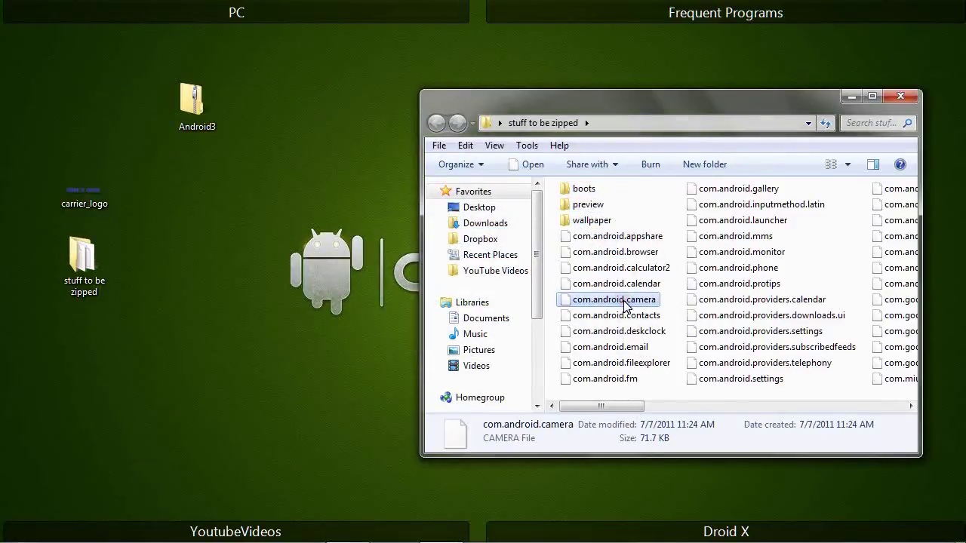
{"action": "key", "text": "ctrl+a"}
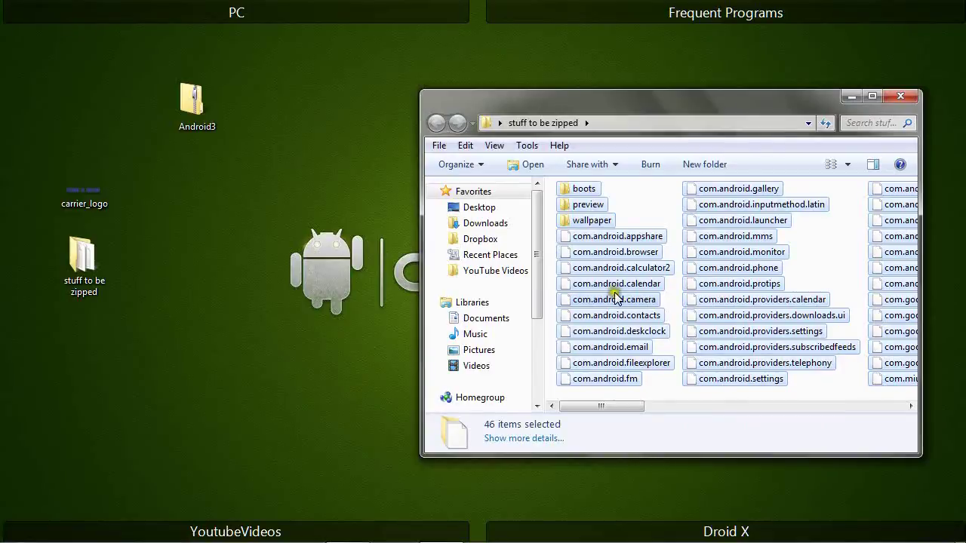
{"action": "right_click", "coordinate": [606, 285]}
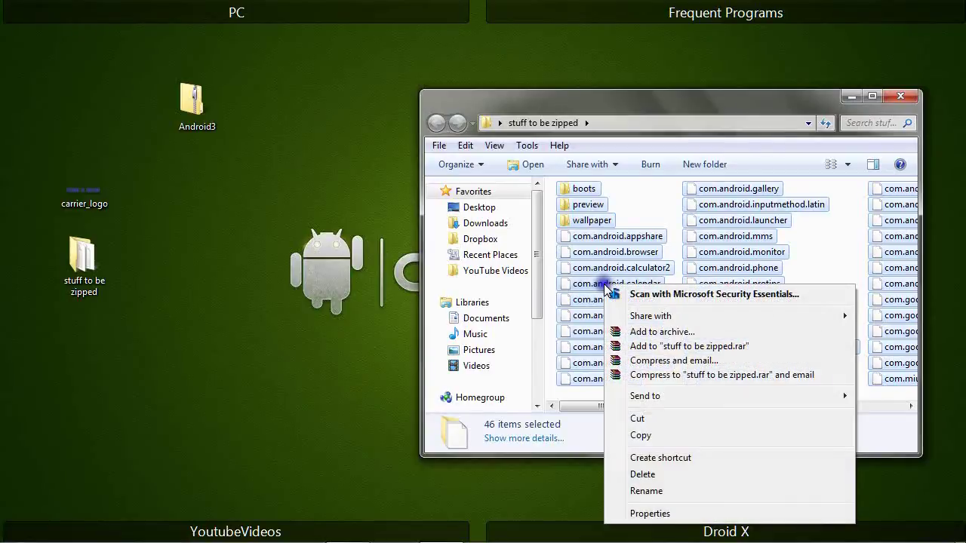
{"action": "left_click", "coordinate": [643, 332]}
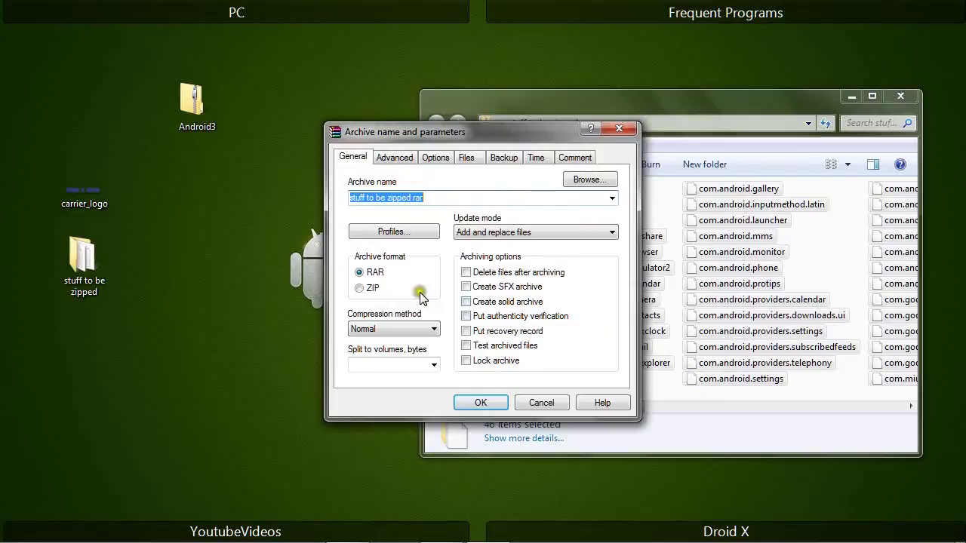
{"action": "left_click", "coordinate": [360, 288]}
{"action": "left_click_drag", "start_coordinate": [425, 197], "coordinate": [337, 198]}
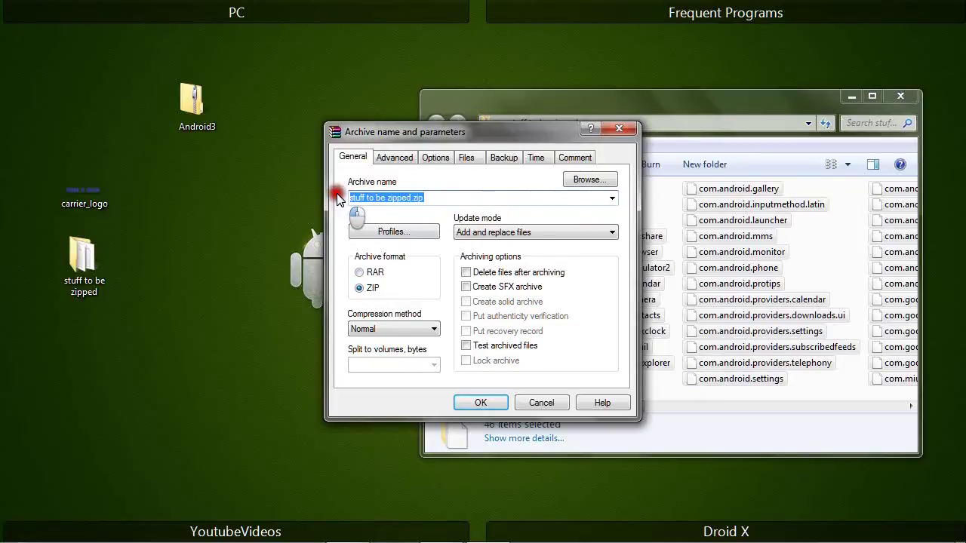
{"action": "type", "text": "Android3.mtz"}
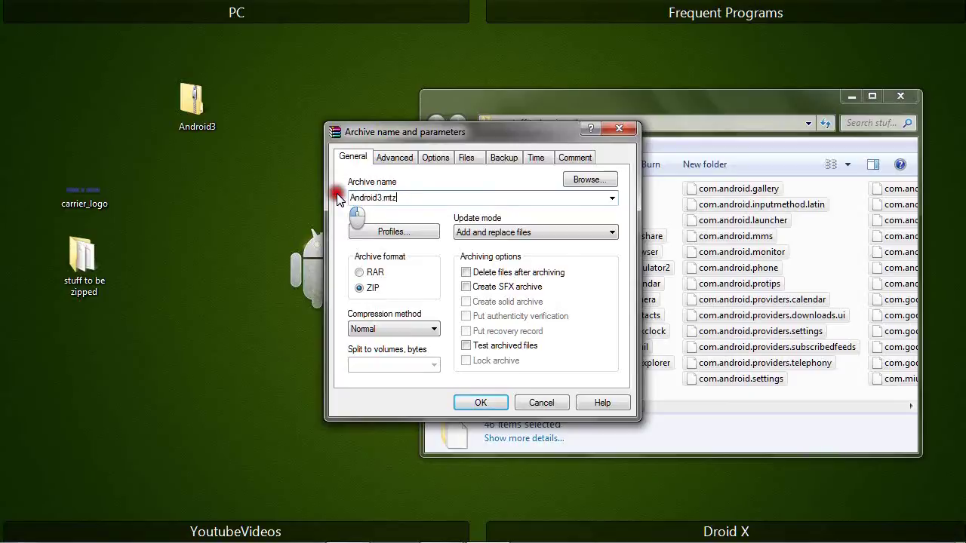
{"action": "left_click", "coordinate": [387, 202]}
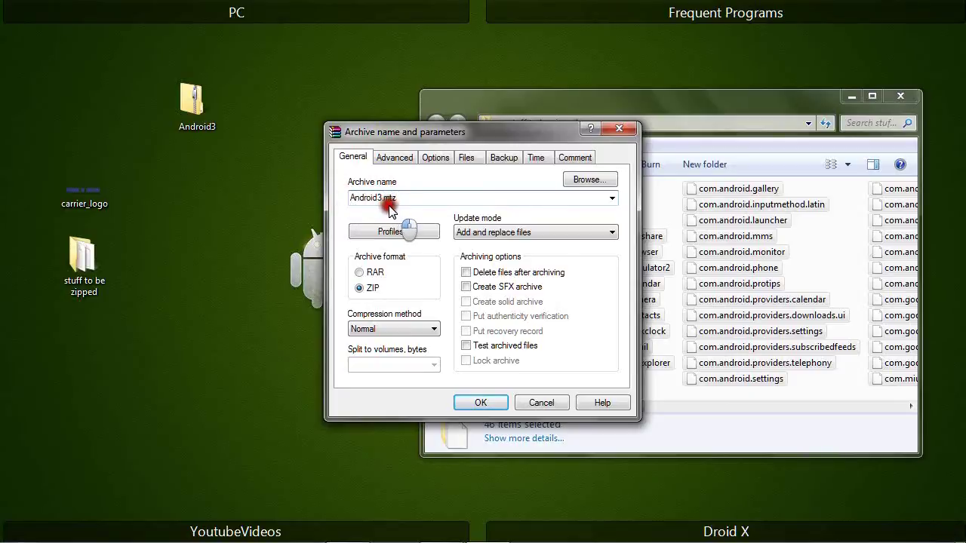
{"action": "left_click", "coordinate": [467, 402]}
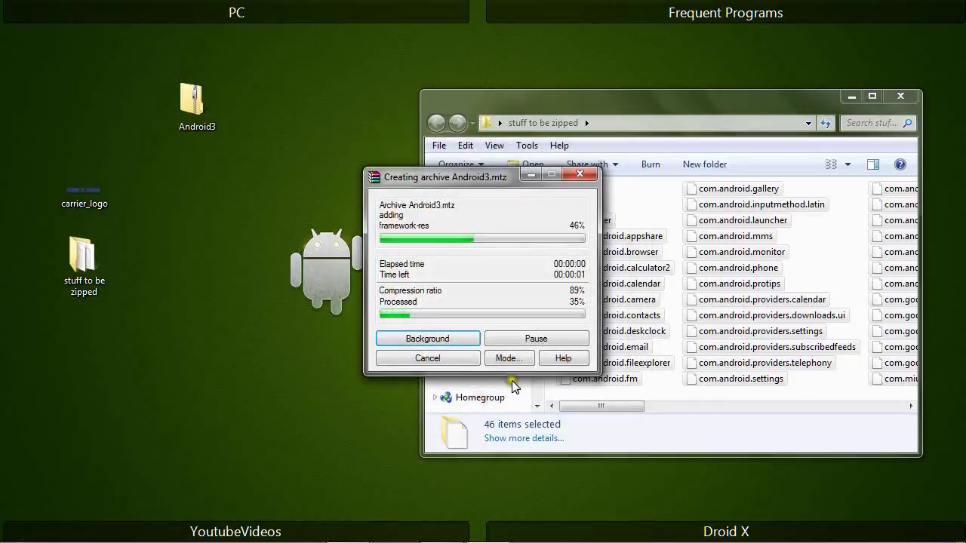
Move Android3.mtz from the "stuff to be zipped" folder to the desktop, and close the folder
{"action": "left_click", "coordinate": [645, 213]}
{"action": "left_click", "coordinate": [608, 237]}
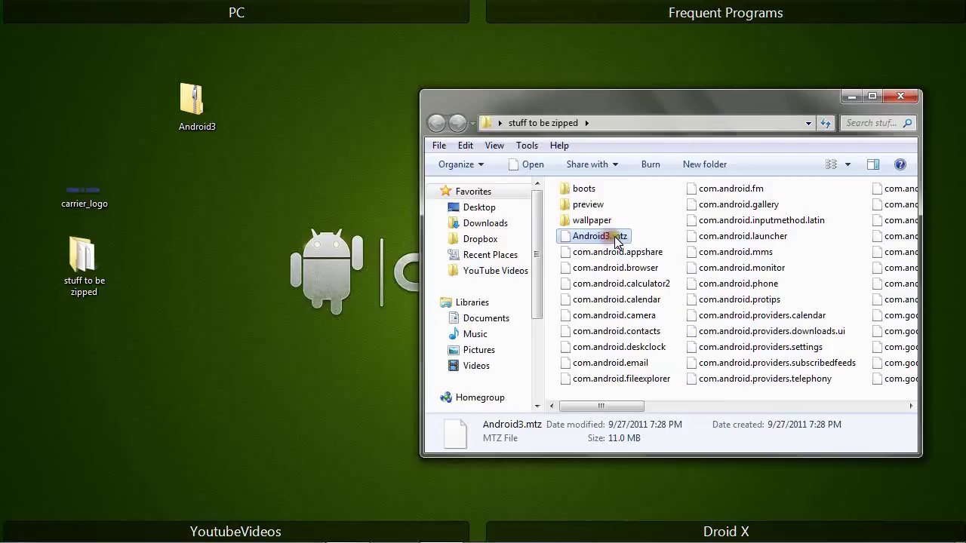
{"action": "left_click_drag", "start_coordinate": [614, 236], "coordinate": [254, 276]}
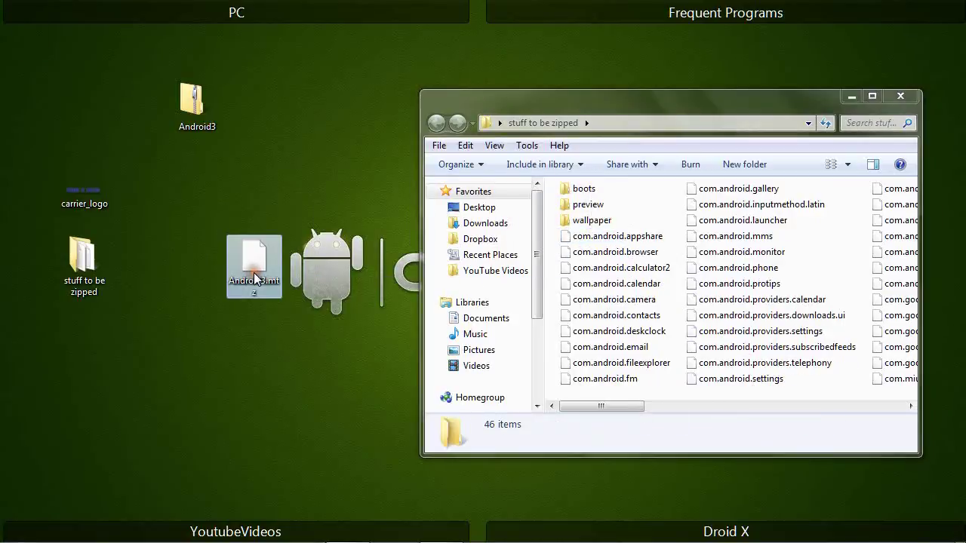
{"action": "left_click", "coordinate": [892, 97]}
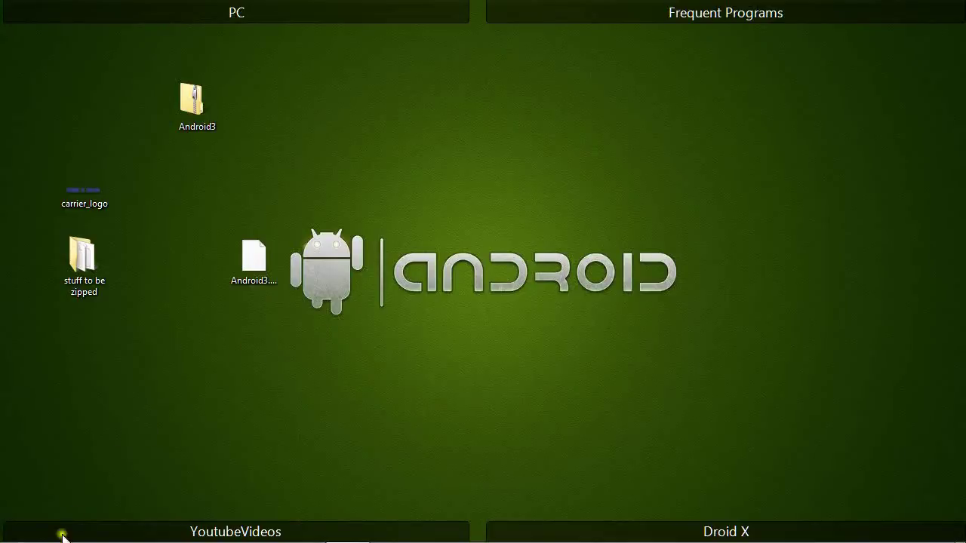
Copy Android3.mtz from the desktop to MIUI\theme on Removable Disk (J:), replacing the existing theme file
{"action": "left_click", "coordinate": [20, 528]}
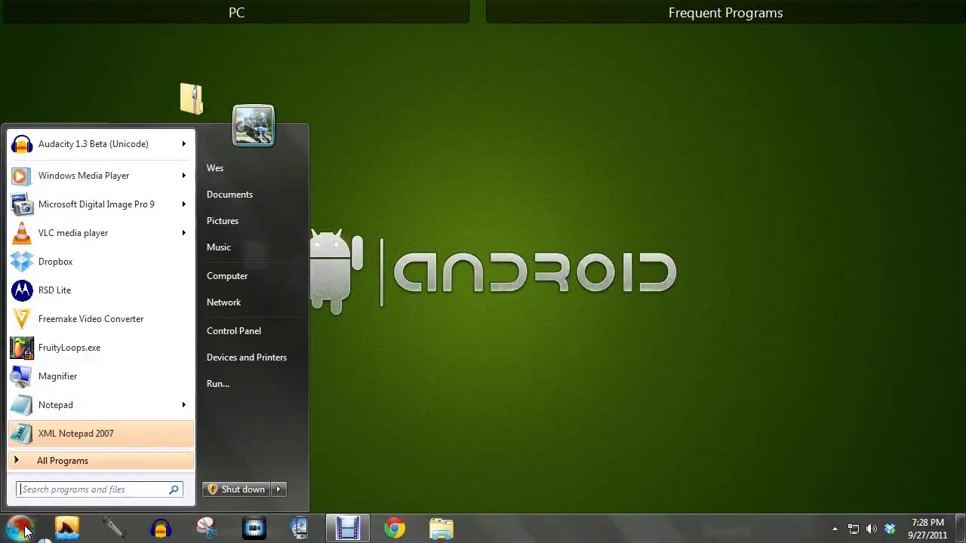
{"action": "left_click", "coordinate": [240, 292]}
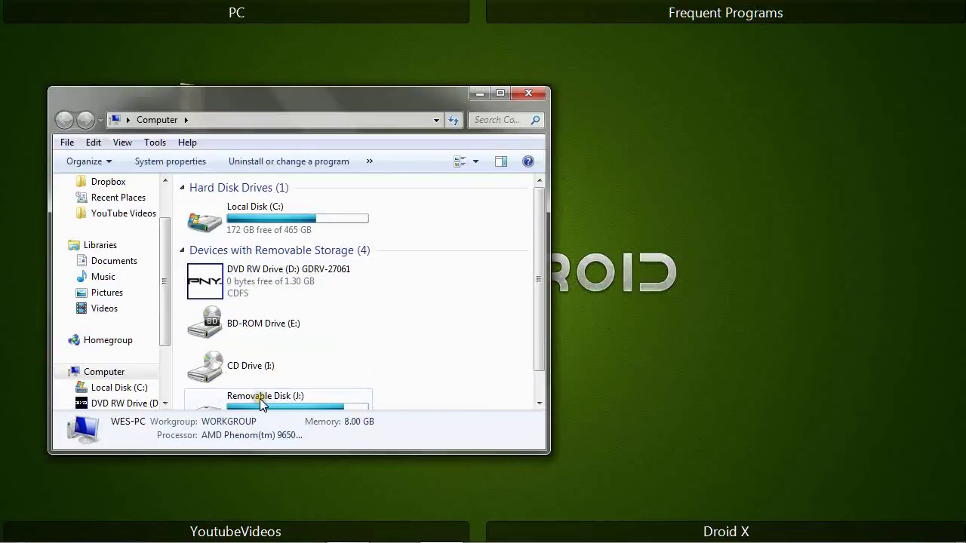
{"action": "double_click", "coordinate": [260, 399]}
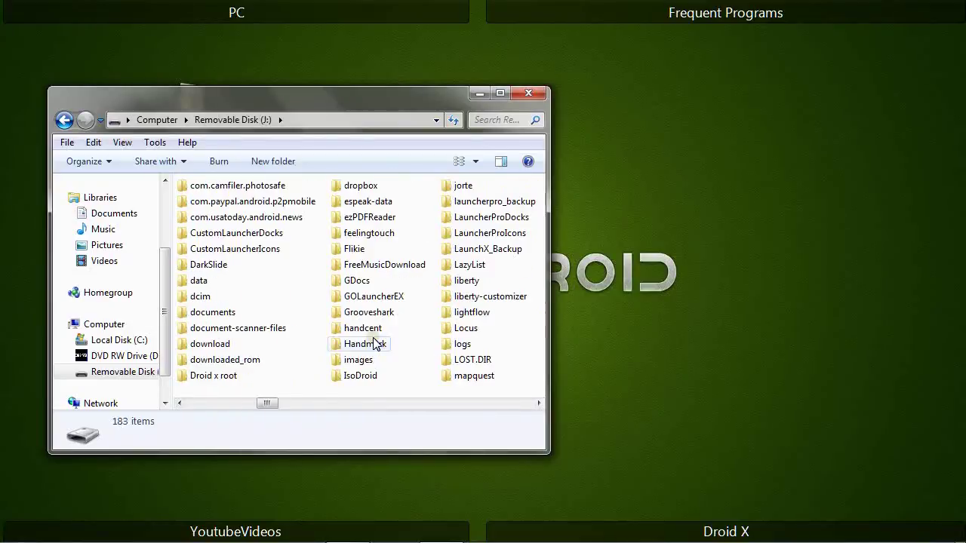
{"action": "scroll", "coordinate": [372, 338], "scroll_direction": "right", "scroll_amount": 3}
{"action": "double_click", "coordinate": [316, 267]}
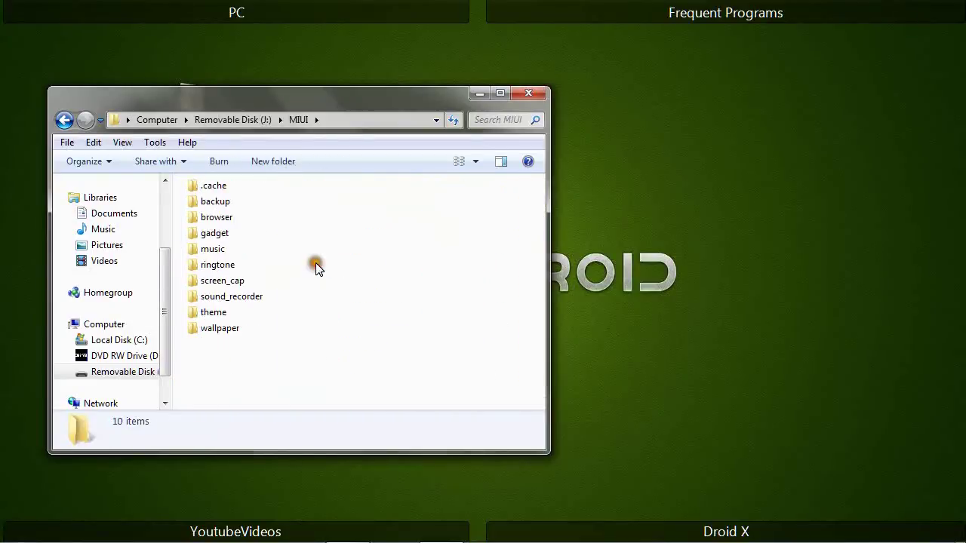
{"action": "double_click", "coordinate": [222, 313]}
{"action": "left_click_drag", "start_coordinate": [225, 95], "coordinate": [527, 97]}
{"action": "left_click_drag", "start_coordinate": [251, 261], "coordinate": [566, 302]}
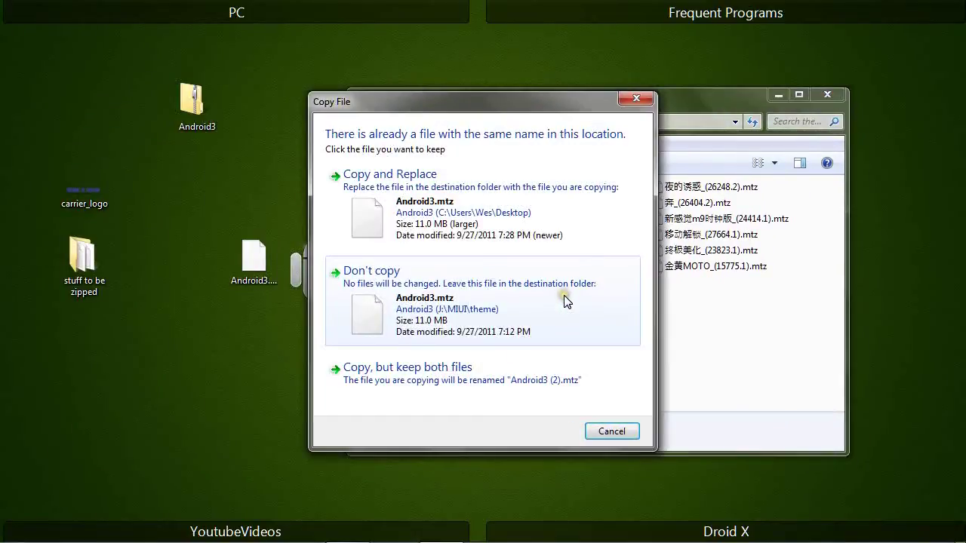
{"action": "left_click", "coordinate": [392, 179]}
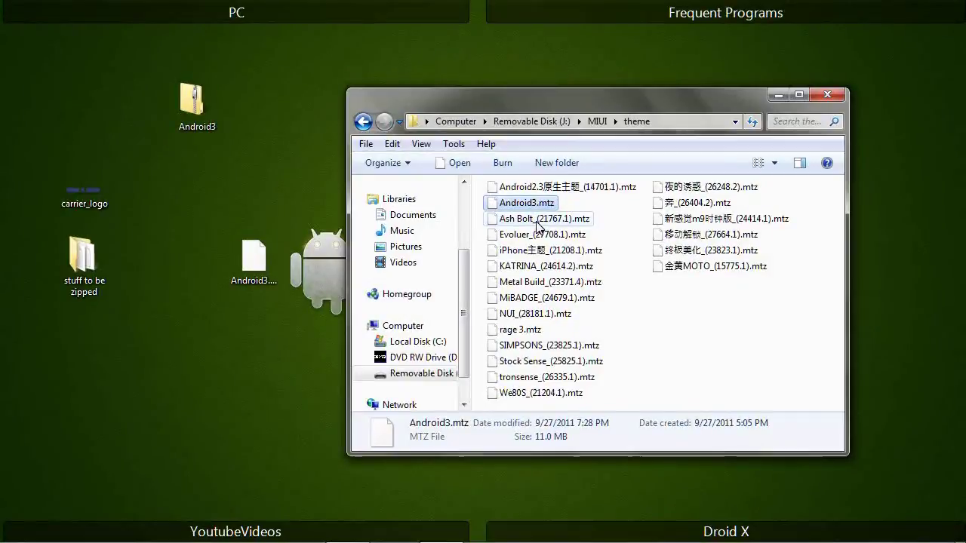
Return to the Computer overview and eject Removable Disk (J:)
{"action": "left_click", "coordinate": [363, 121]}
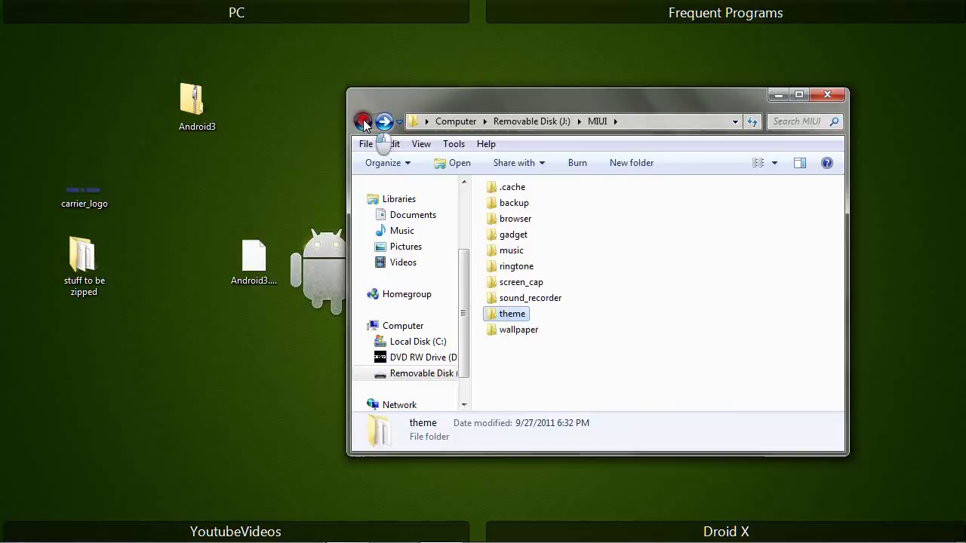
{"action": "left_click", "coordinate": [363, 121]}
{"action": "left_click", "coordinate": [363, 122]}
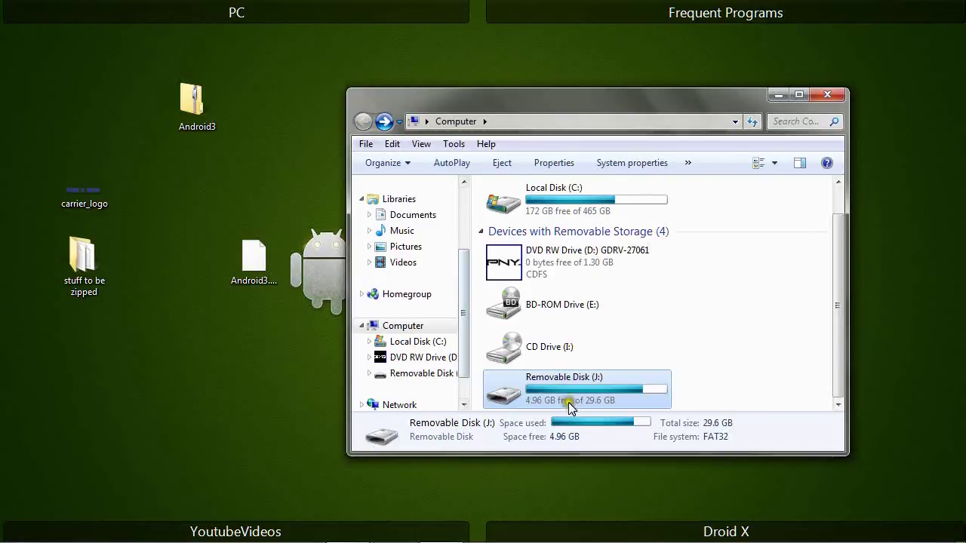
{"action": "right_click", "coordinate": [574, 394]}
{"action": "left_click", "coordinate": [612, 267]}
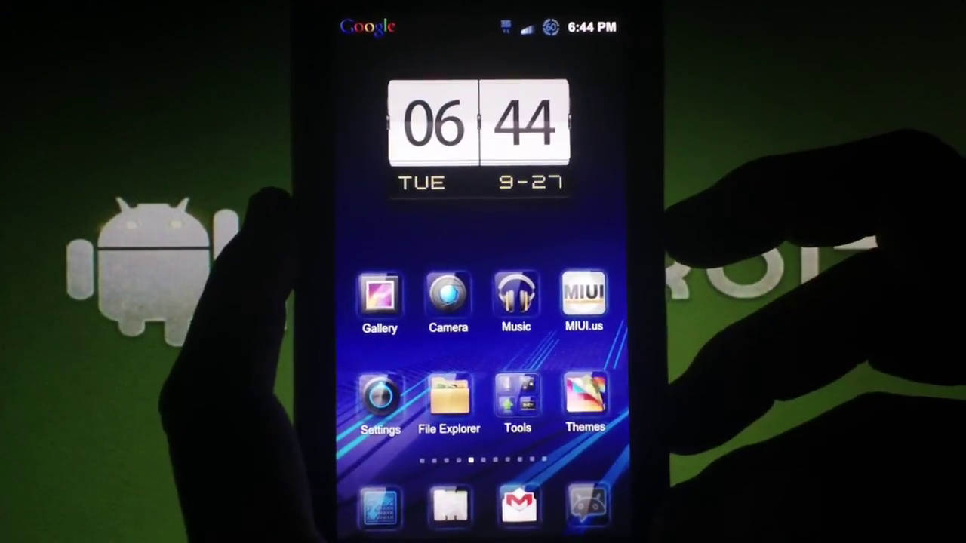
{"action": "left_click", "coordinate": [617, 404]}
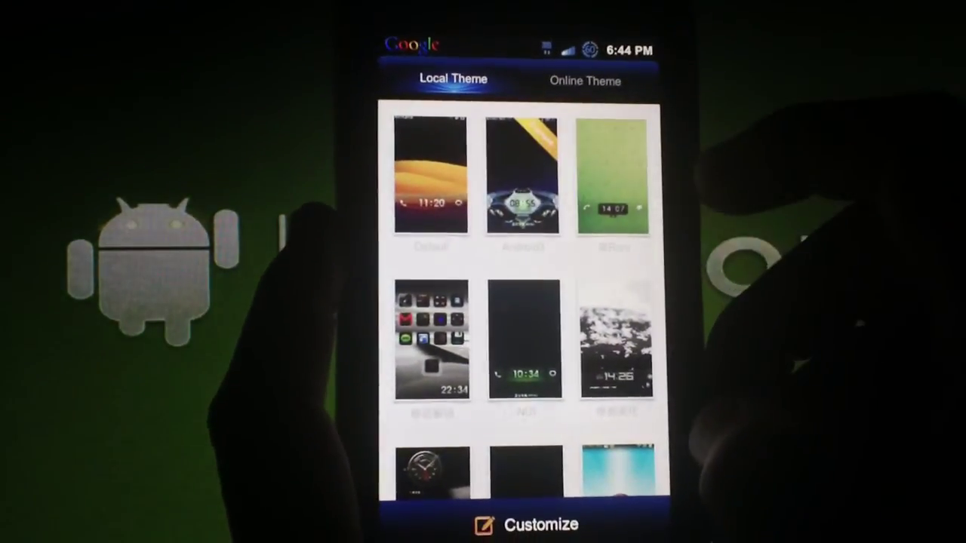
{"action": "left_click", "coordinate": [529, 181]}
{"action": "left_click", "coordinate": [574, 515]}
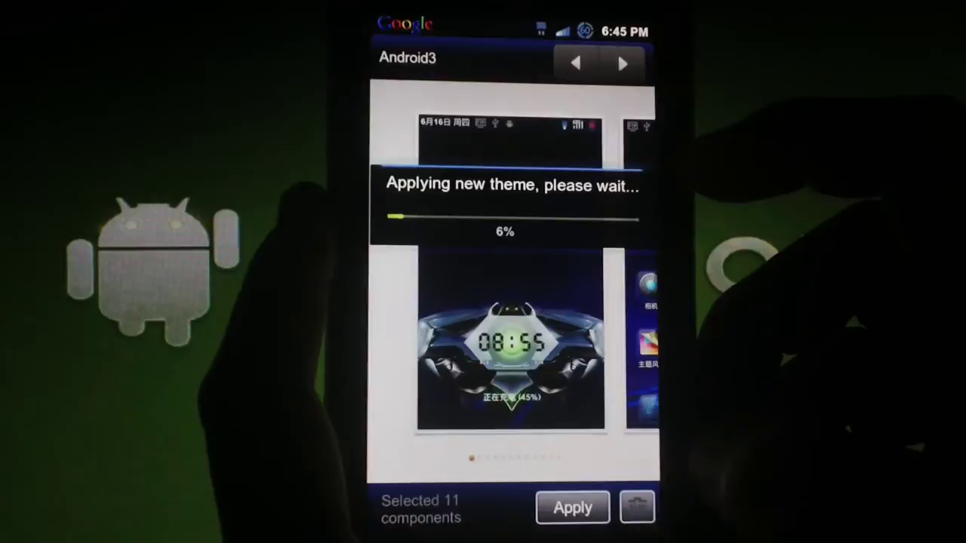